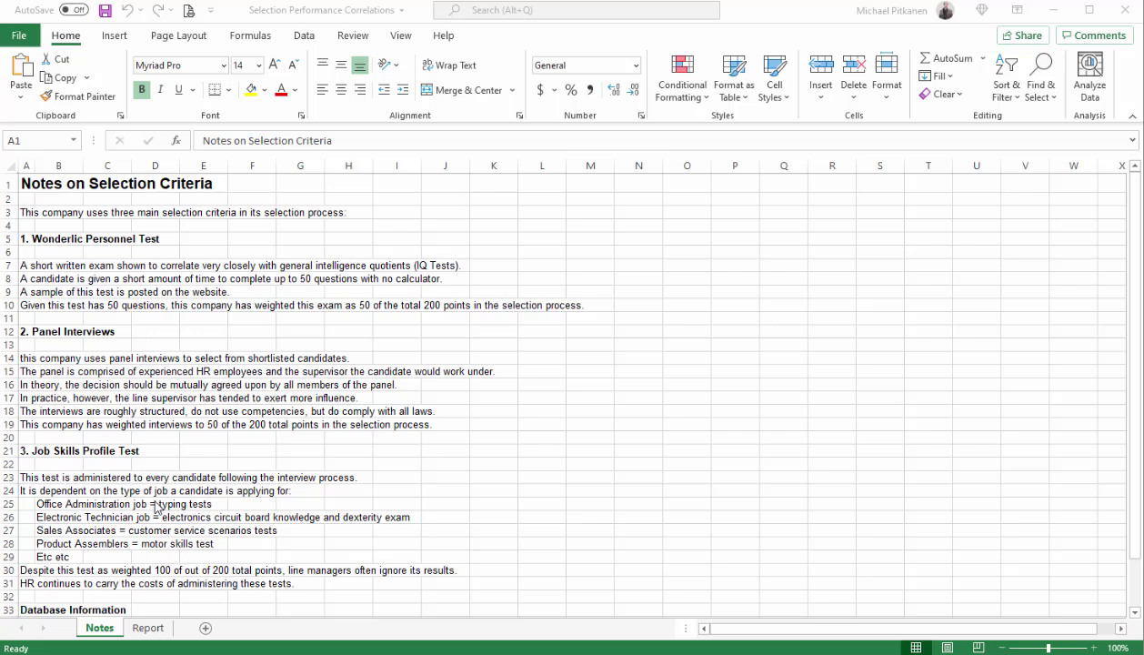
Step: Switch to the Report sheet, review the Wonderlic and Performance columns, and select H8
{"action": "scroll", "coordinate": [207, 477], "scroll_direction": "down", "scroll_amount": 1}
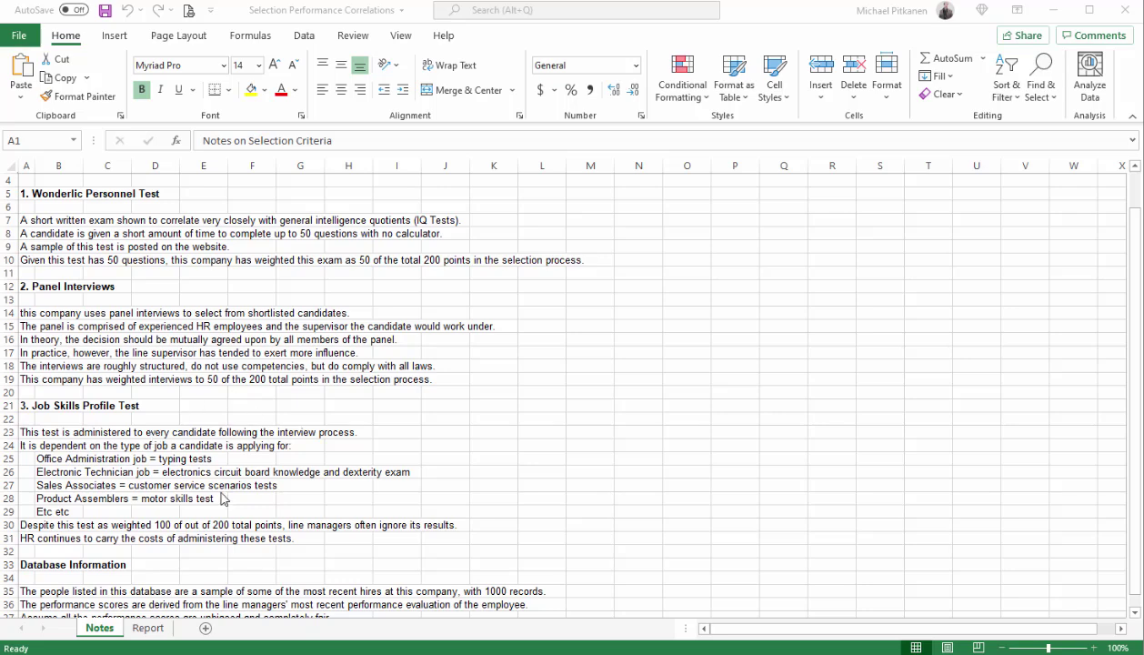
{"action": "scroll", "coordinate": [257, 457], "scroll_direction": "down", "scroll_amount": 1}
{"action": "scroll", "coordinate": [256, 457], "scroll_direction": "down", "scroll_amount": 2}
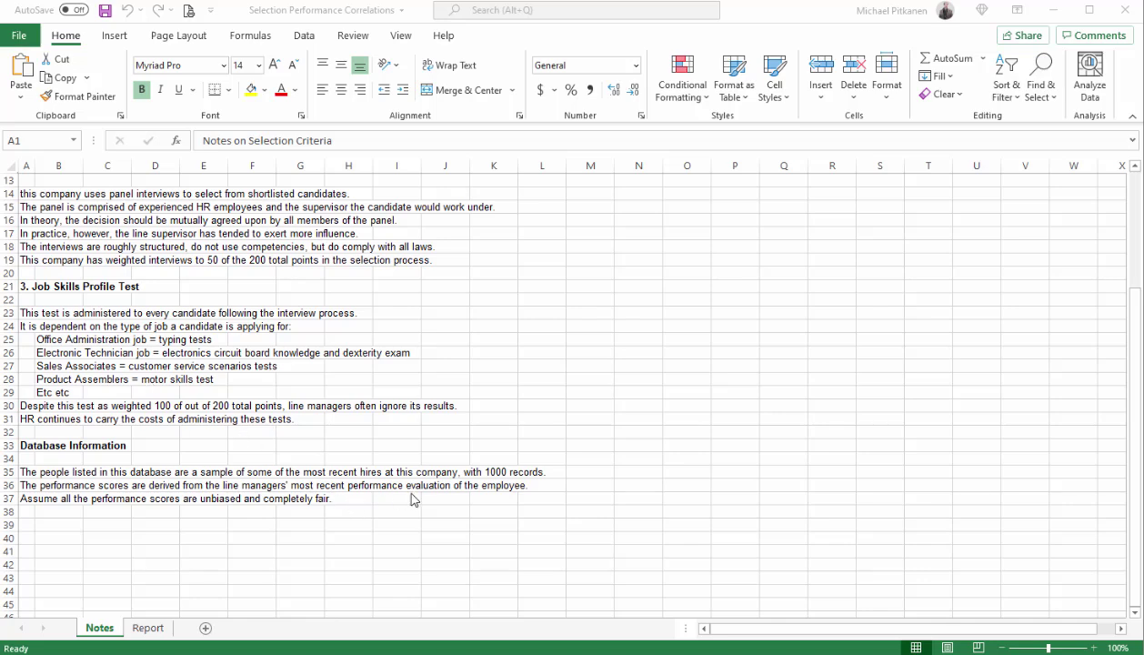
{"action": "scroll", "coordinate": [278, 435], "scroll_direction": "up", "scroll_amount": 4}
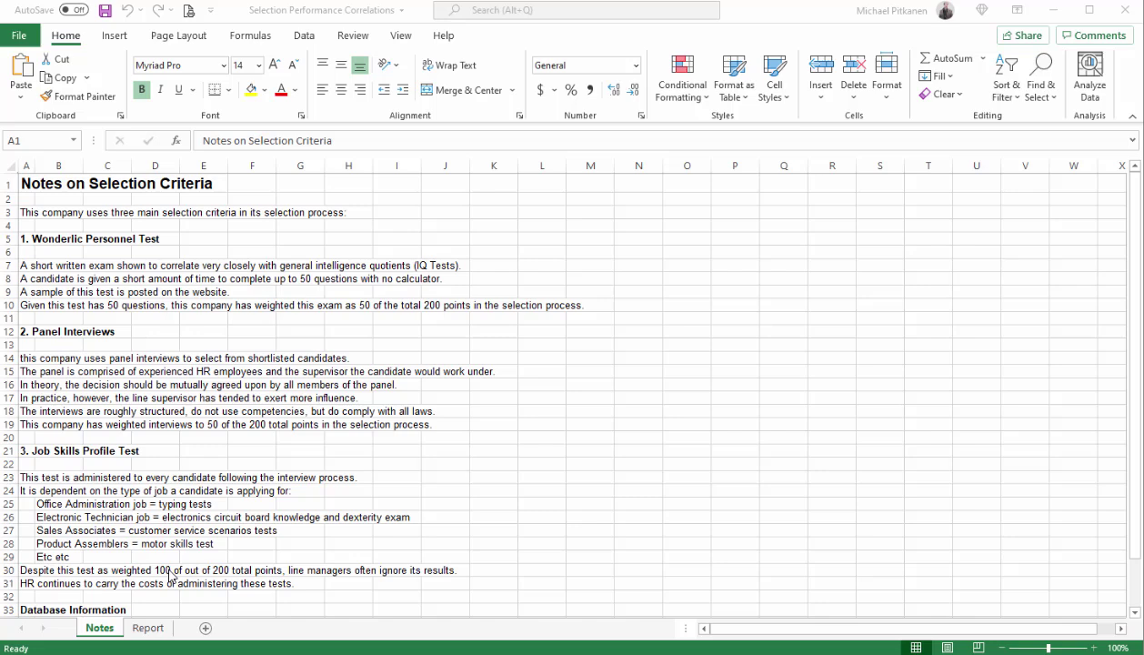
{"action": "left_click", "coordinate": [161, 629]}
{"action": "left_click", "coordinate": [160, 630]}
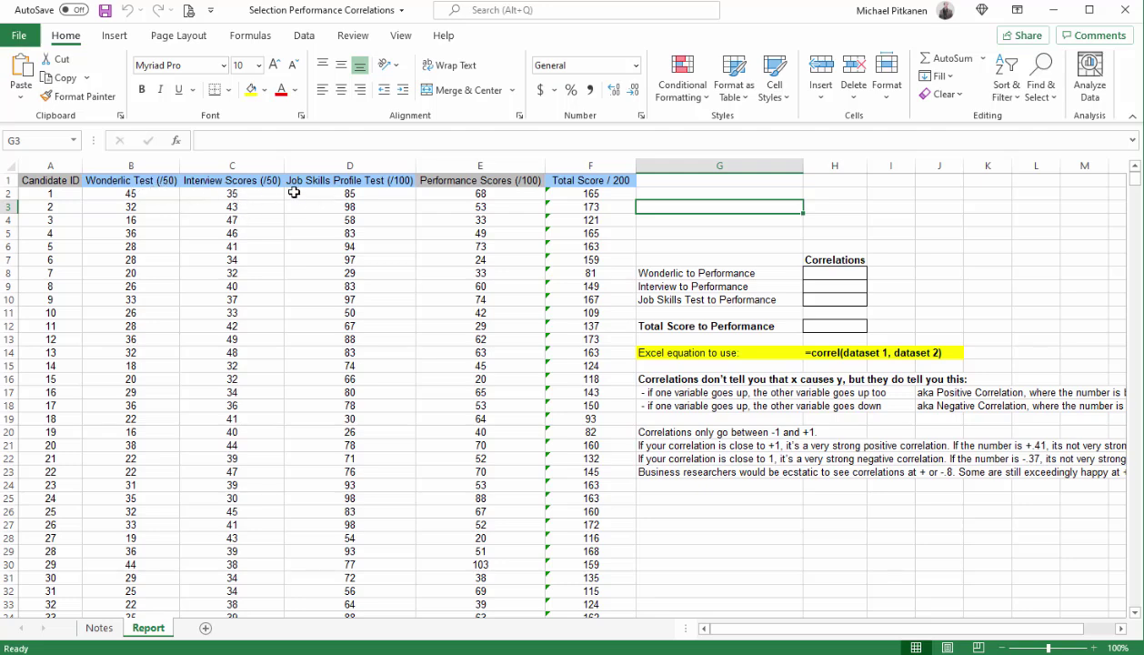
{"action": "left_click", "coordinate": [512, 165]}
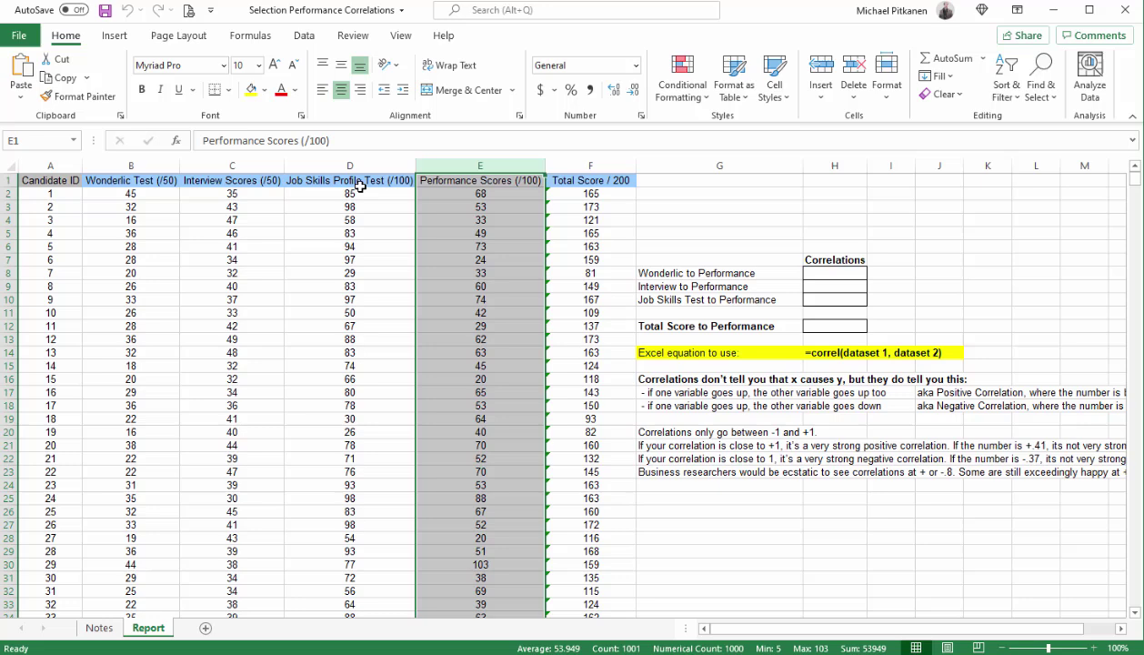
{"action": "left_click", "coordinate": [133, 164]}
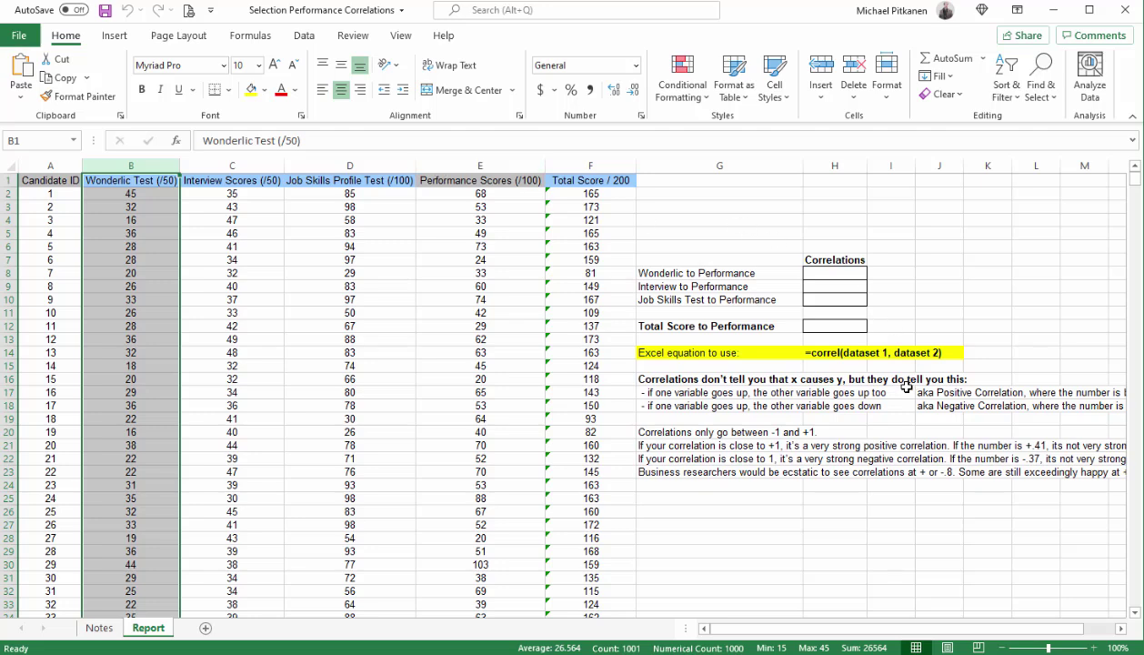
{"action": "left_click", "coordinate": [860, 274]}
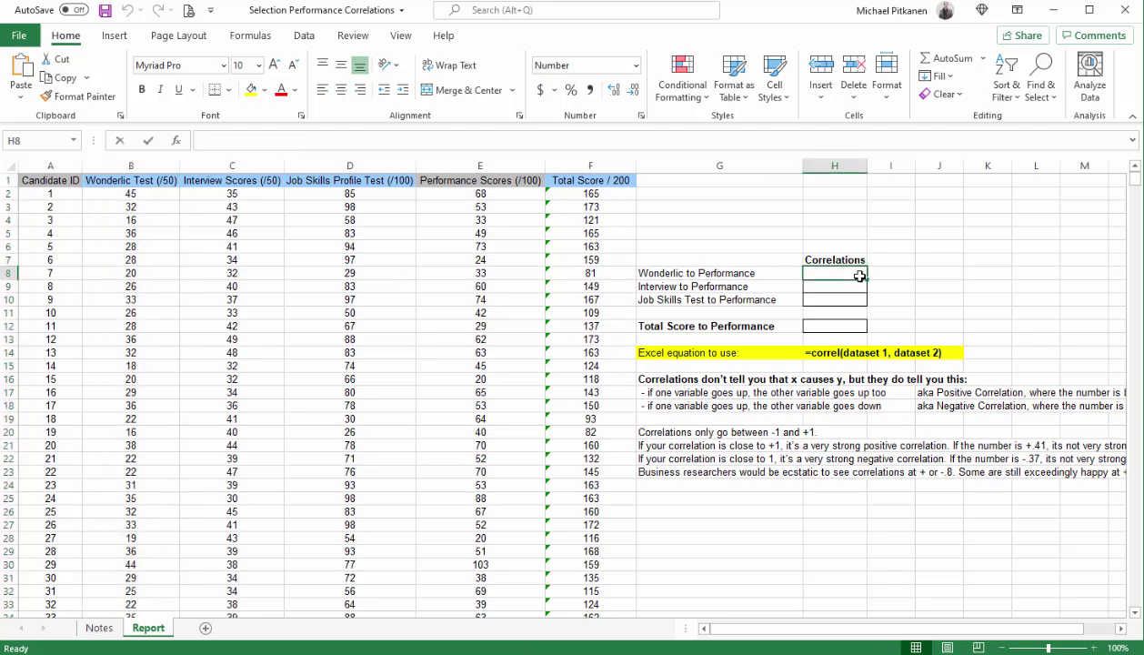
Step: Enter =CORREL(B:B,E:E) in H8 so Wonderlic to Performance reads 0.400
{"action": "type", "text": "=correl("}
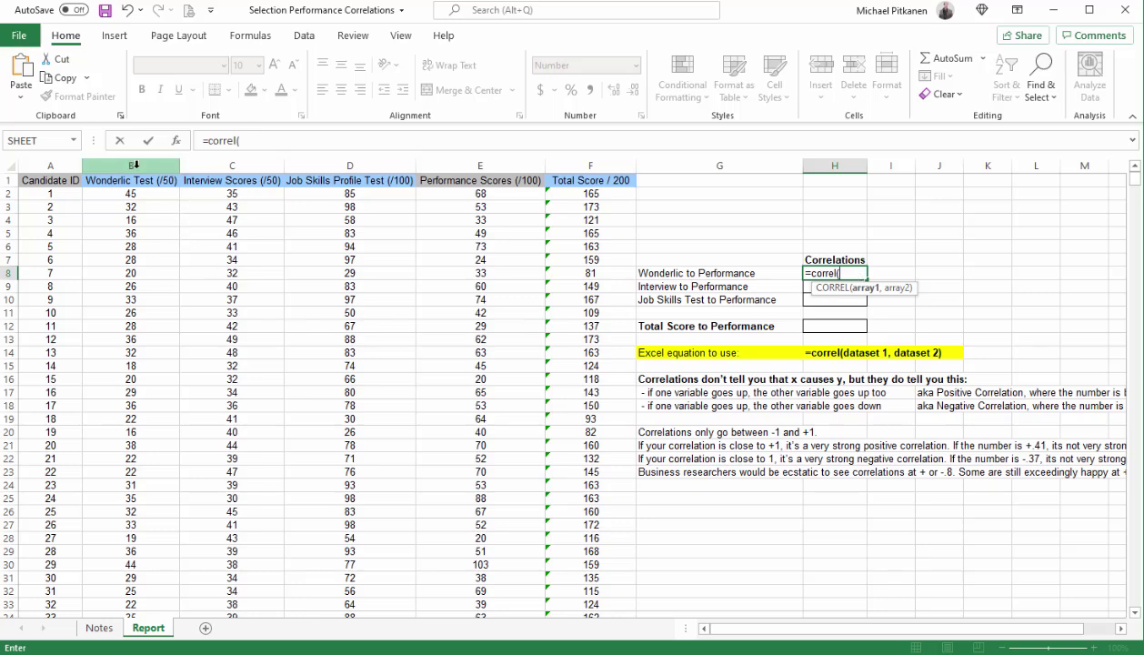
{"action": "left_click", "coordinate": [135, 164]}
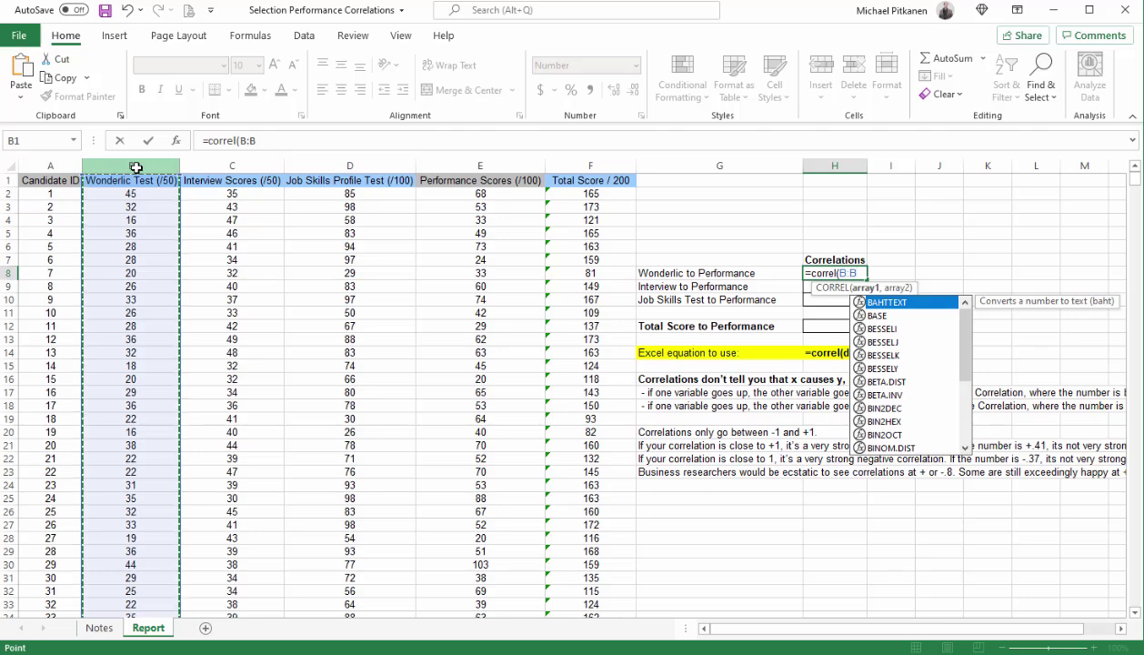
{"action": "type", "text": ","}
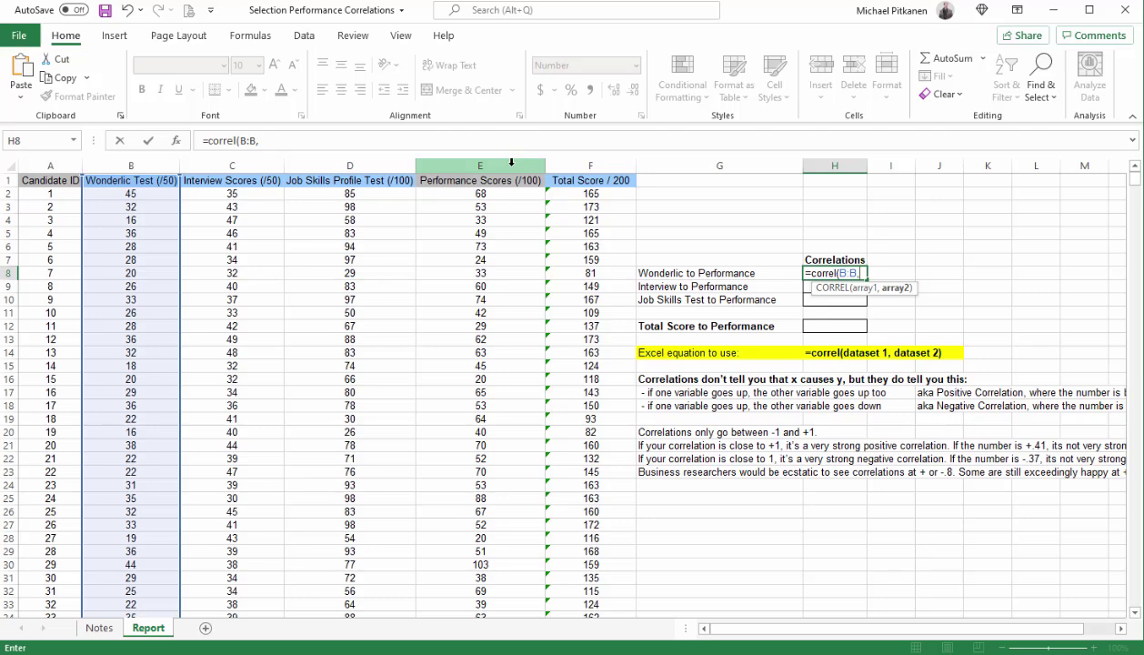
{"action": "left_click", "coordinate": [511, 163]}
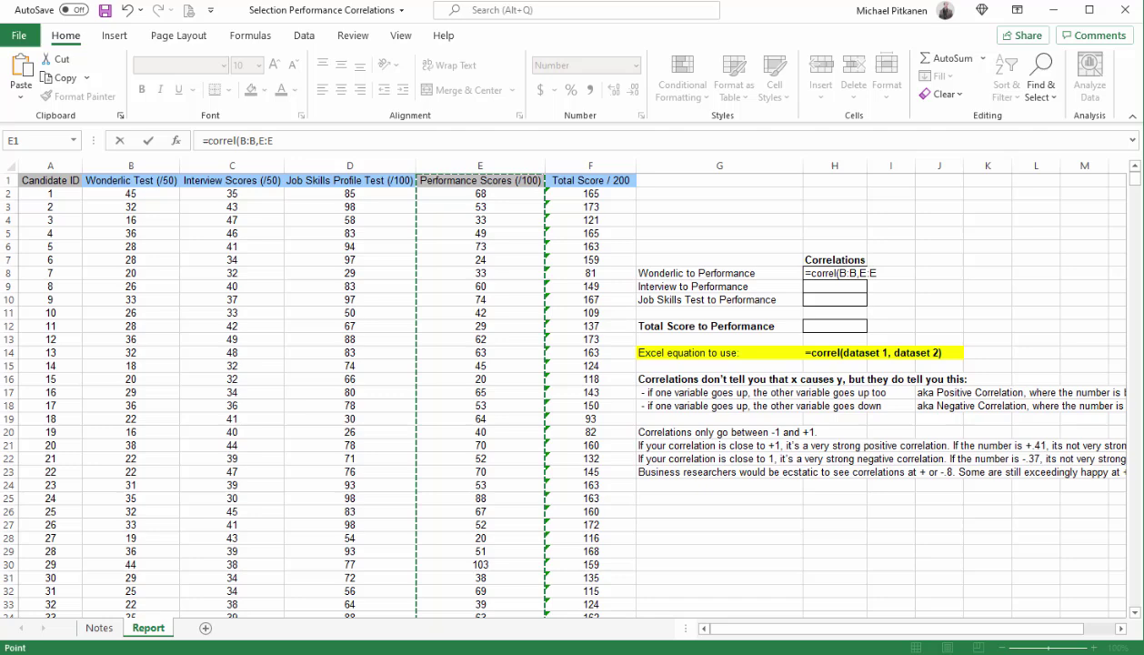
{"action": "left_click", "coordinate": [310, 143]}
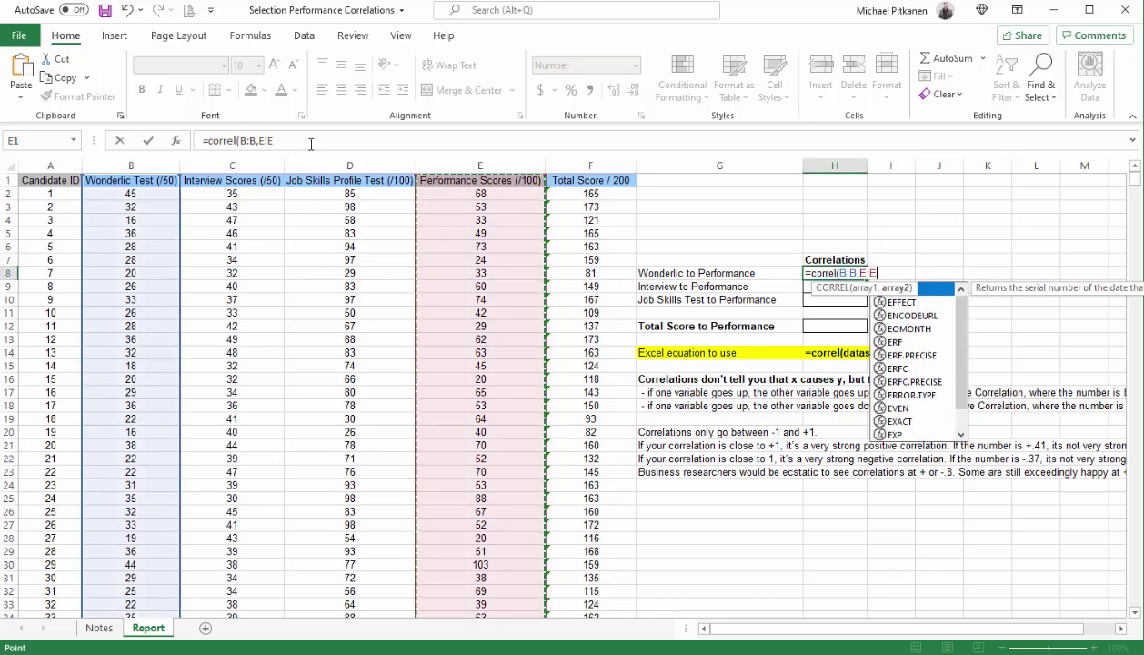
{"action": "key", "text": "Return"}
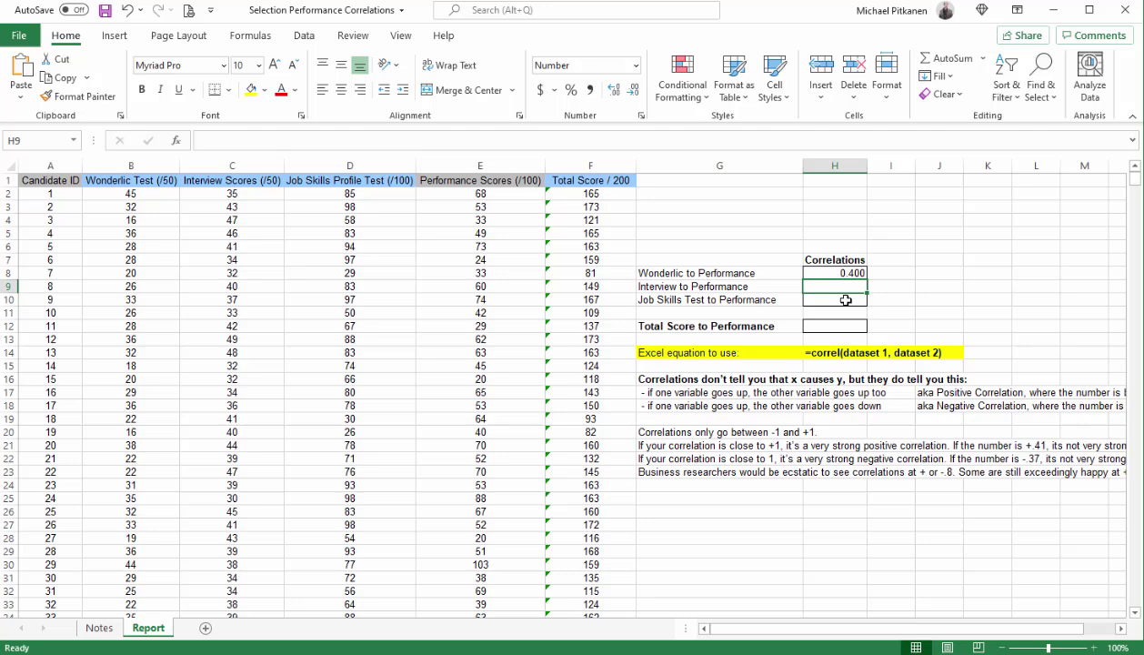
Step: Enter =CORREL(C:C,E:E) in H9 for the Interview to Performance correlation (0.002)
{"action": "type", "text": "=co"}
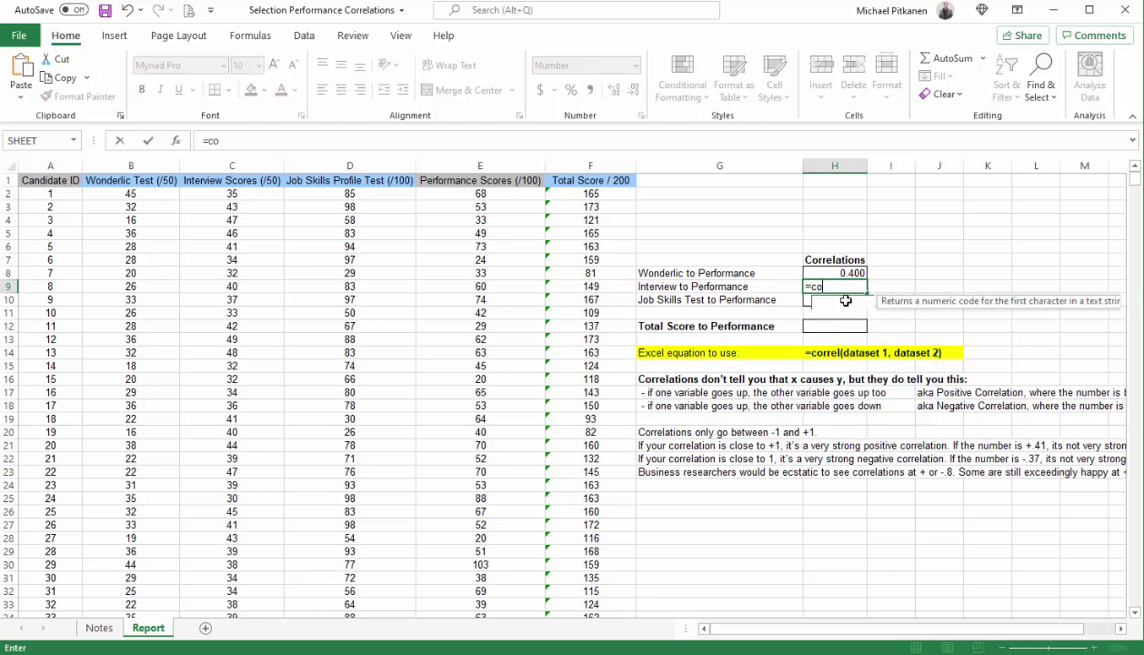
{"action": "type", "text": "rrel("}
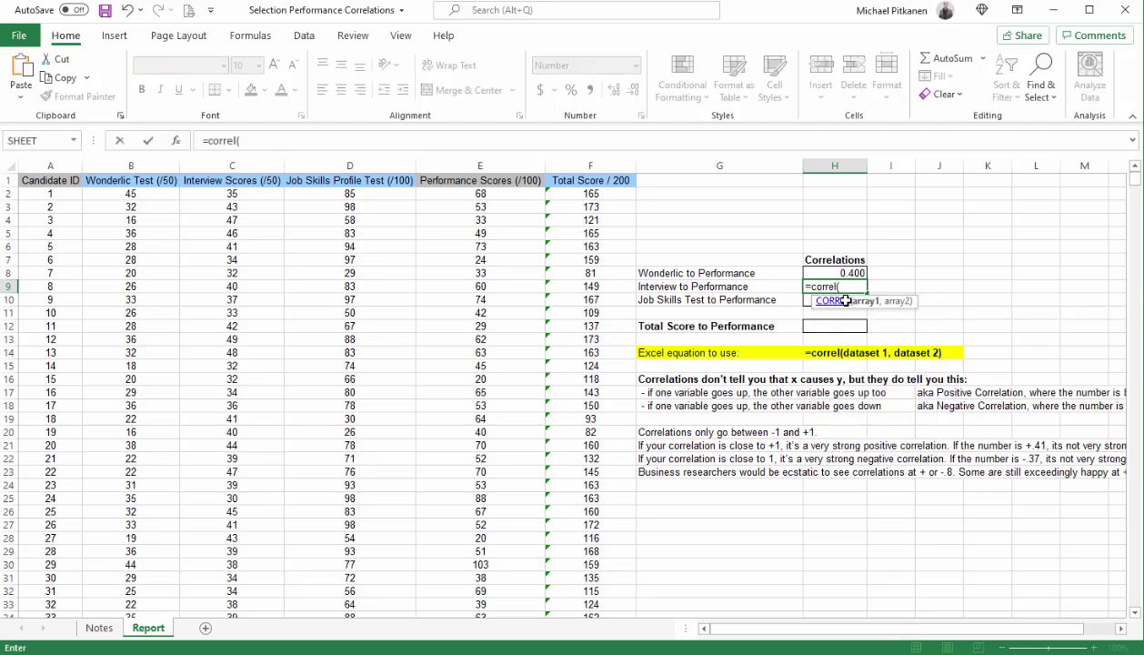
{"action": "left_click", "coordinate": [251, 161]}
{"action": "type", "text": ","}
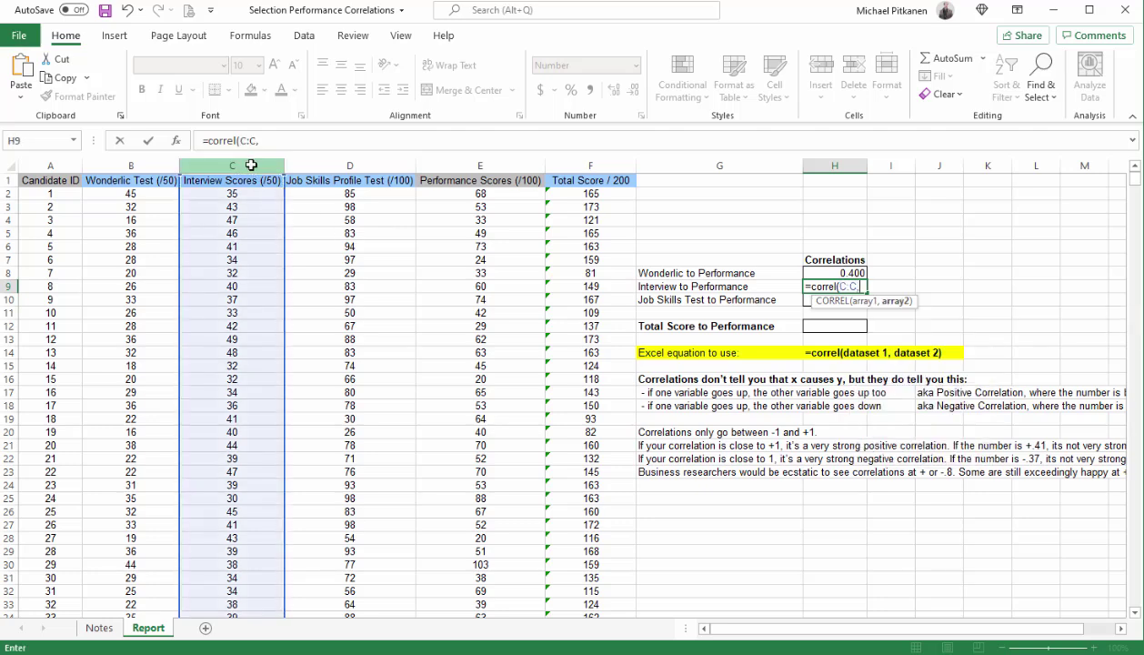
{"action": "left_click", "coordinate": [458, 165]}
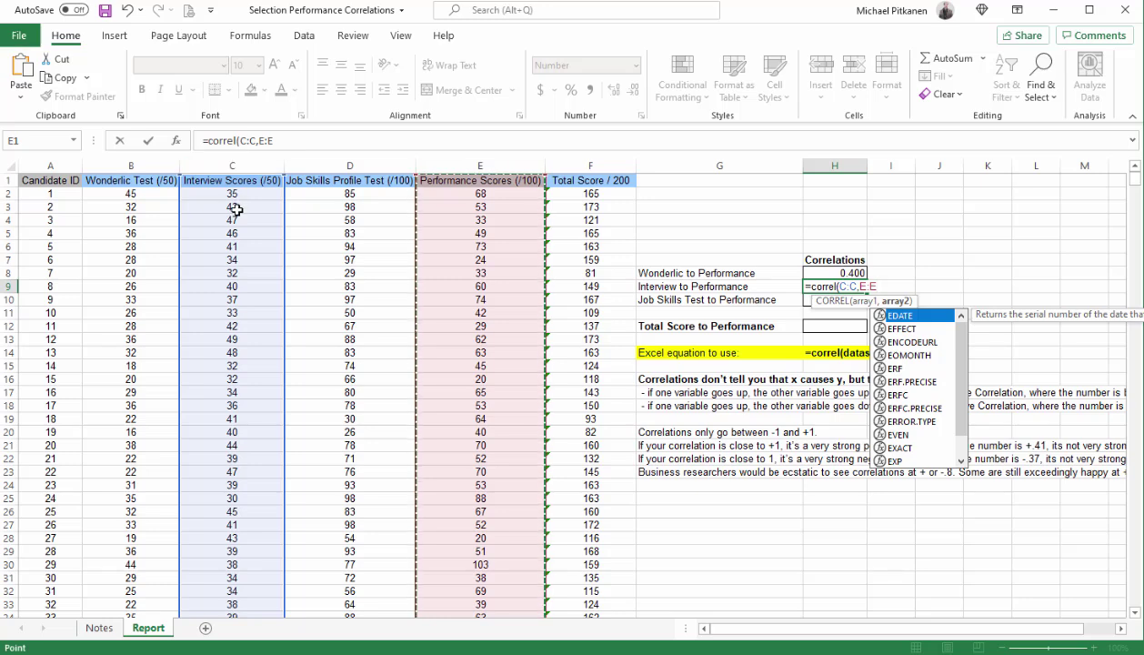
{"action": "key", "text": "Return"}
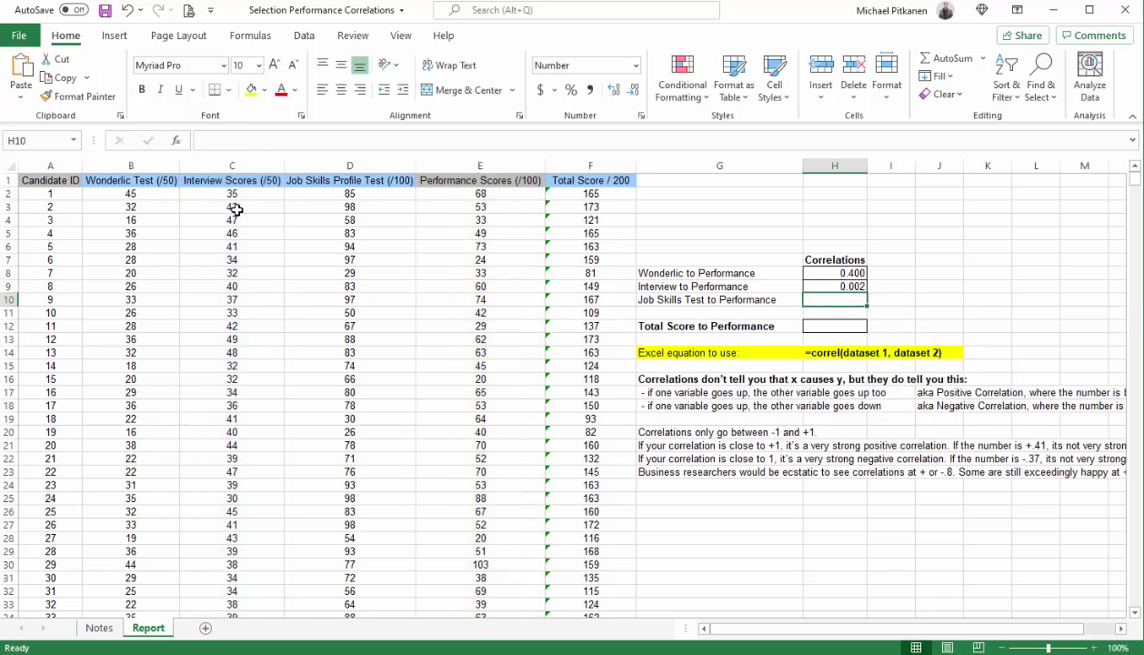
Step: Enter =CORREL(D:D,E:E) in H10, fixing the argument error, giving Job Skills 0.142
{"action": "type", "text": "=corr"}
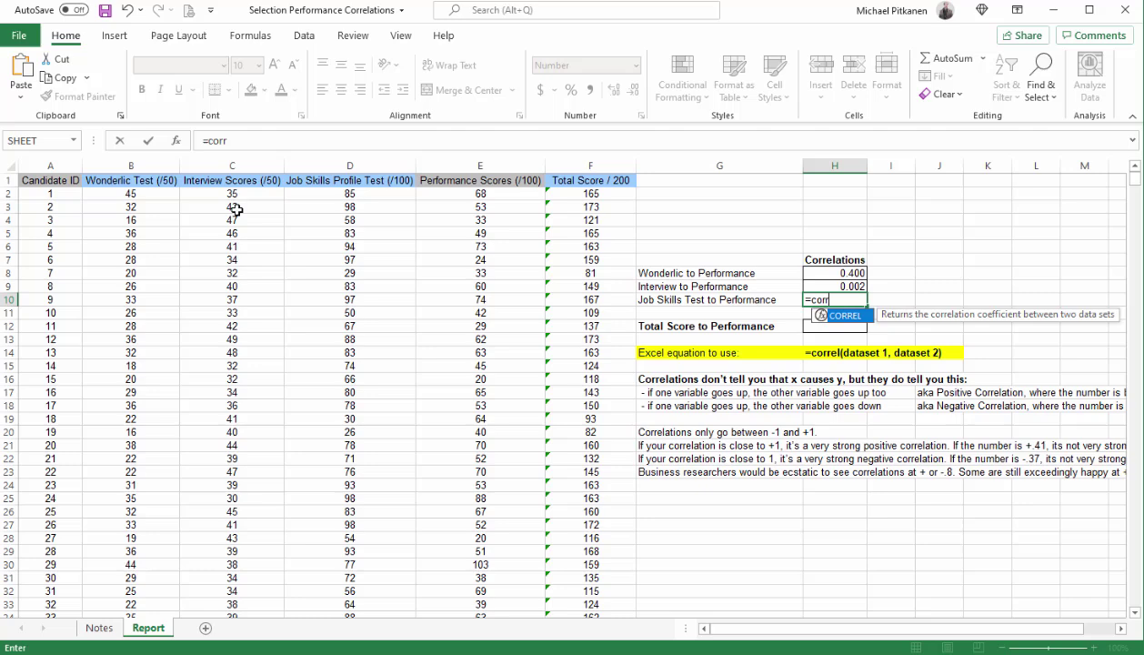
{"action": "type", "text": "el("}
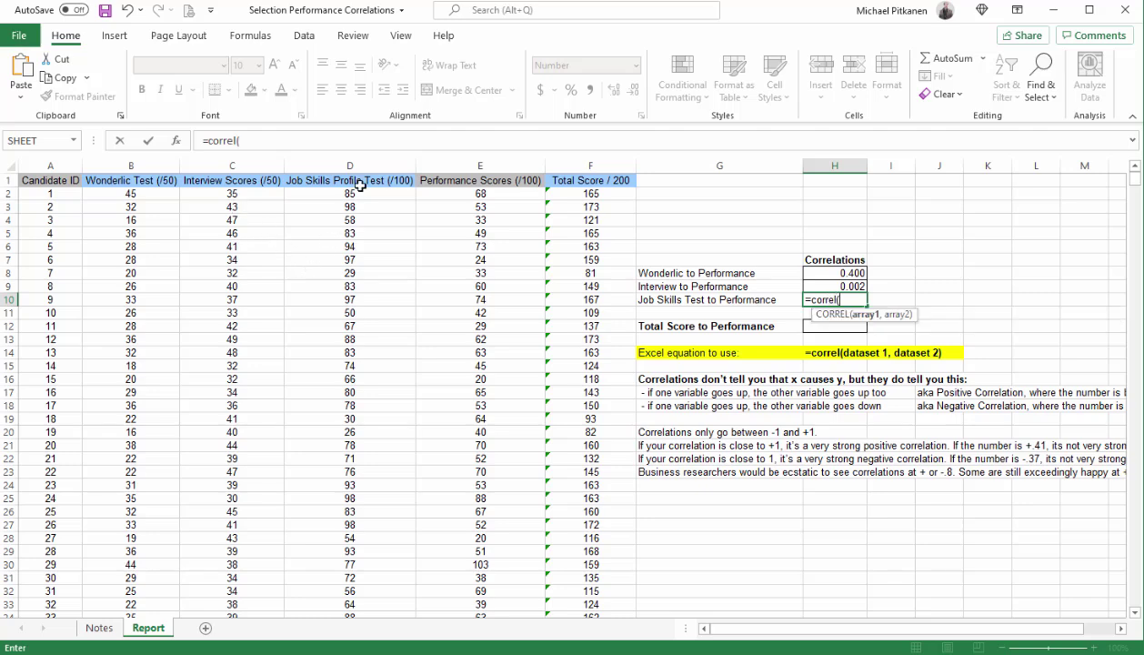
{"action": "left_click", "coordinate": [368, 164]}
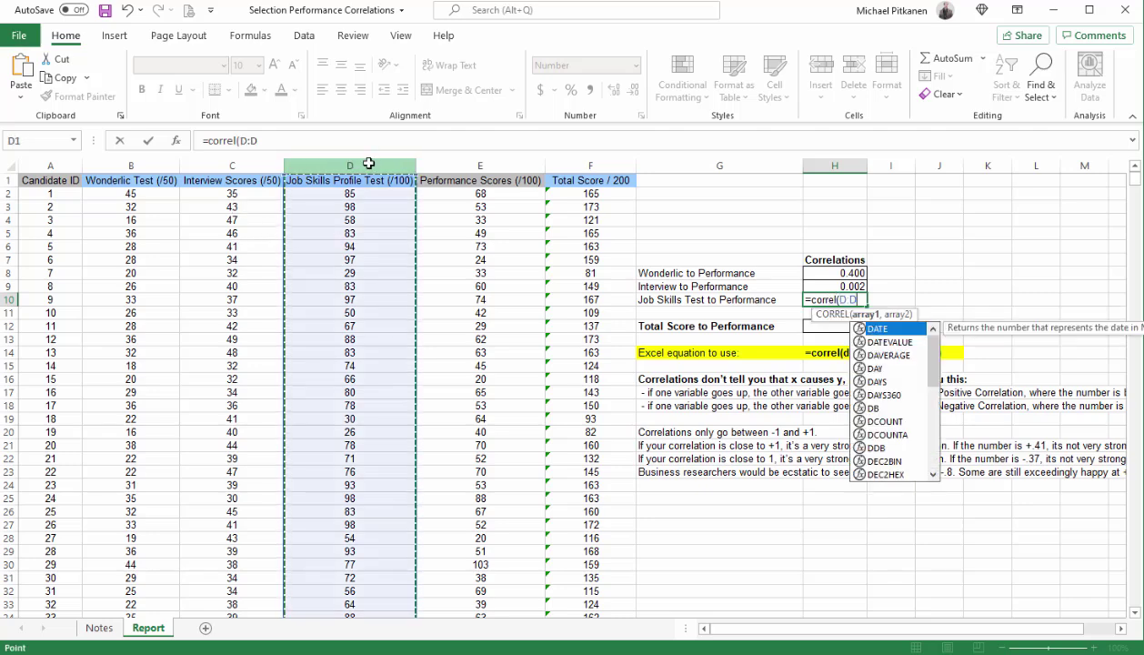
{"action": "type", "text": ","}
{"action": "left_click", "coordinate": [509, 167]}
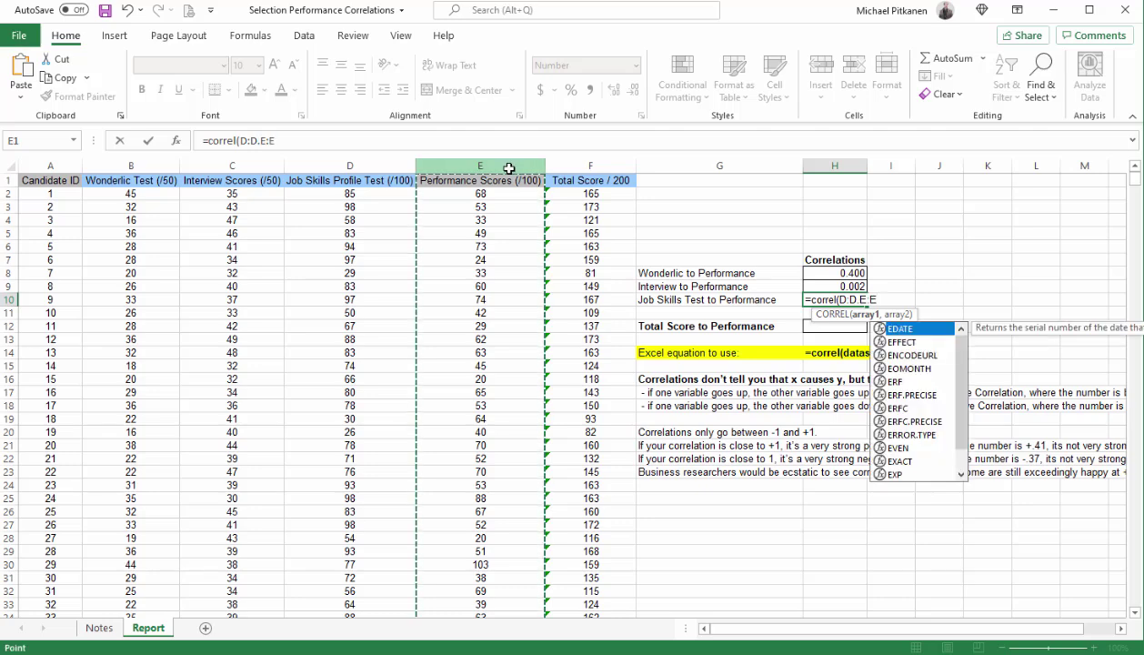
{"action": "key", "text": "Return"}
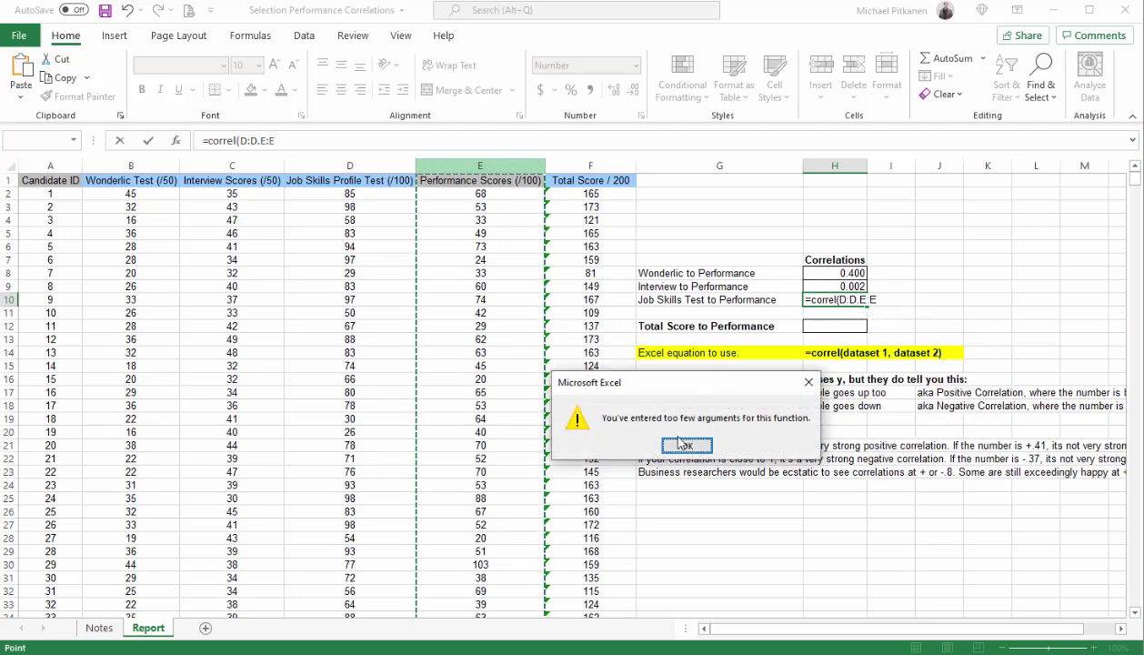
{"action": "left_click", "coordinate": [684, 445]}
{"action": "left_click", "coordinate": [261, 140]}
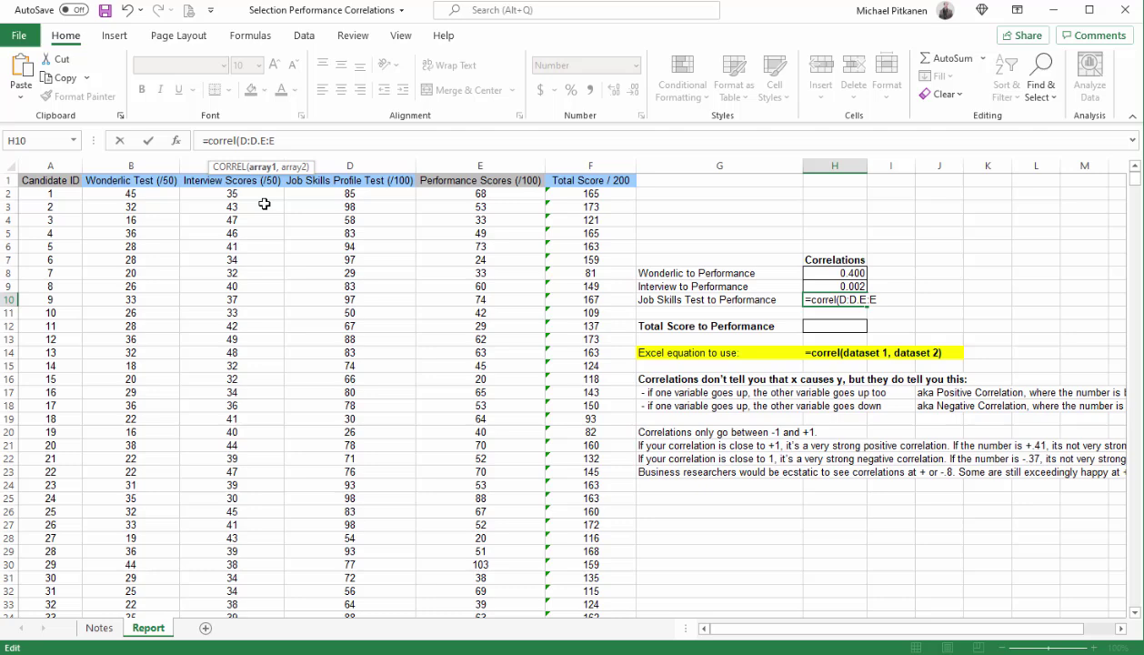
{"action": "key", "text": "BackSpace"}
{"action": "type", "text": ","}
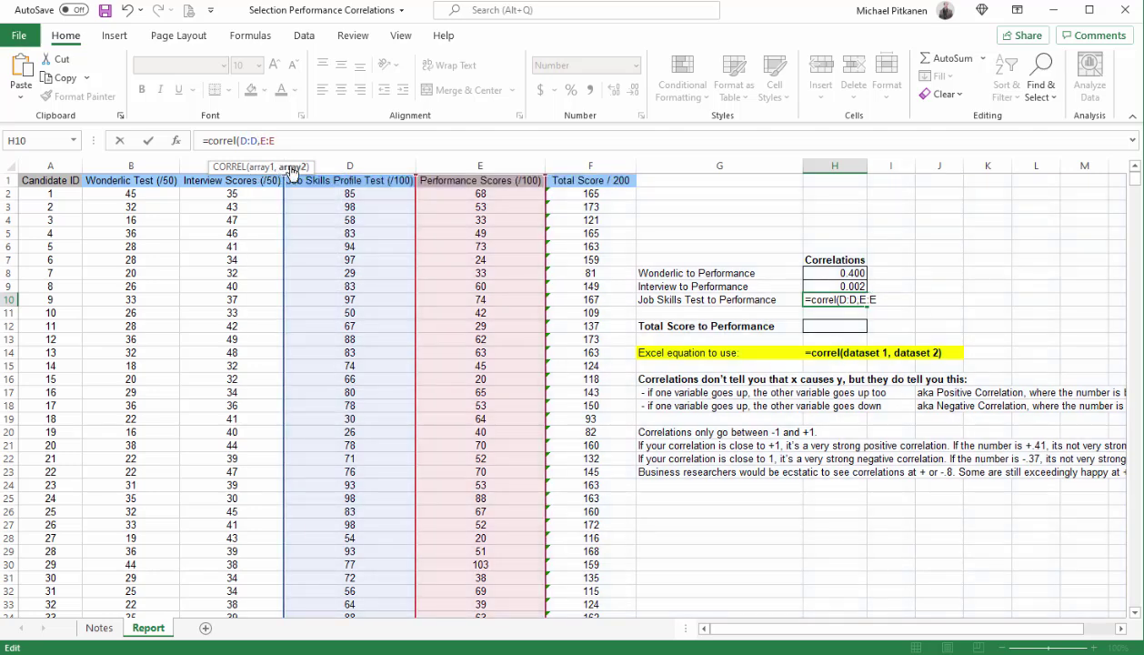
{"action": "key", "text": "Return"}
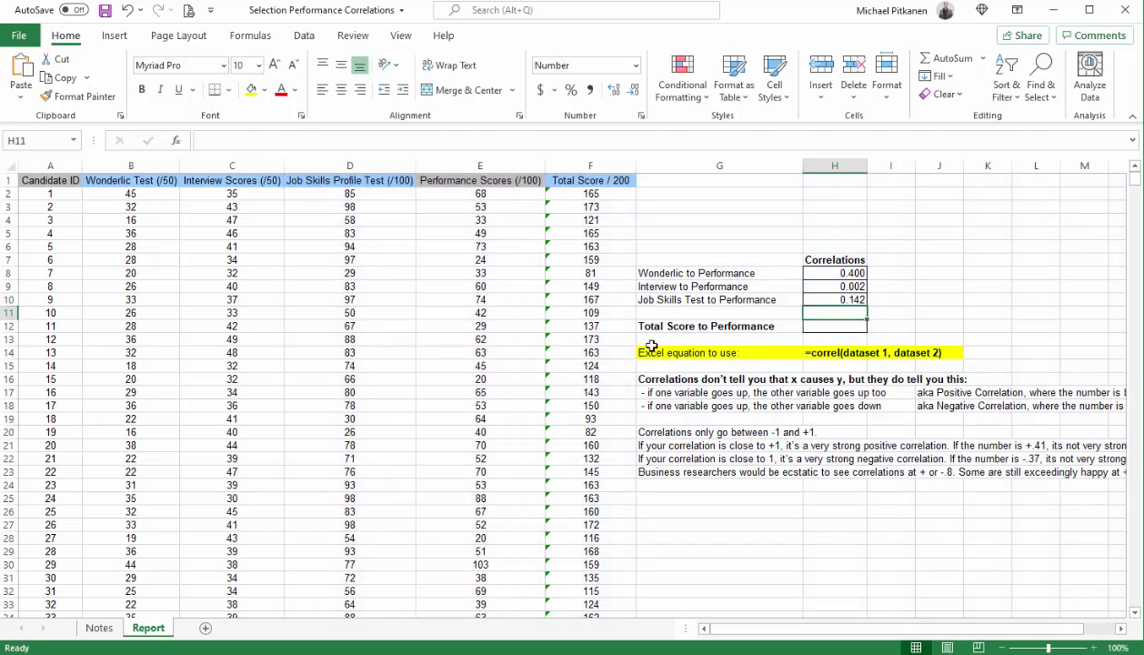
{"action": "left_click", "coordinate": [830, 329]}
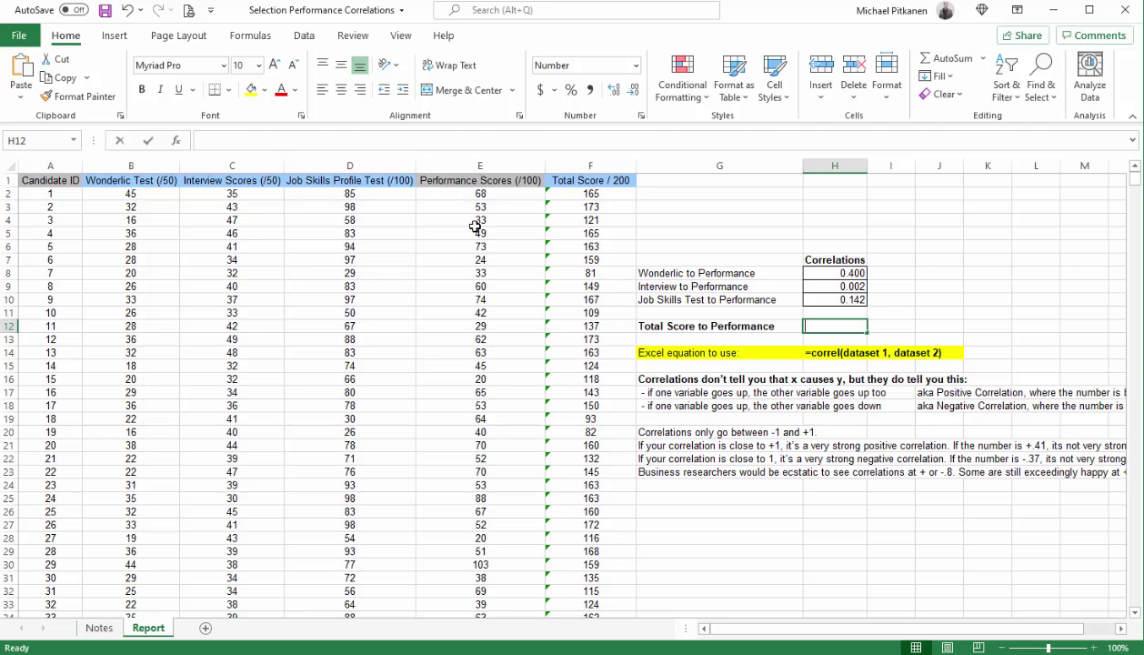
Step: Enter =CORREL(E:E,F:F) in H12 so Total Score to Performance shows 0.226
{"action": "type", "text": "=correl"}
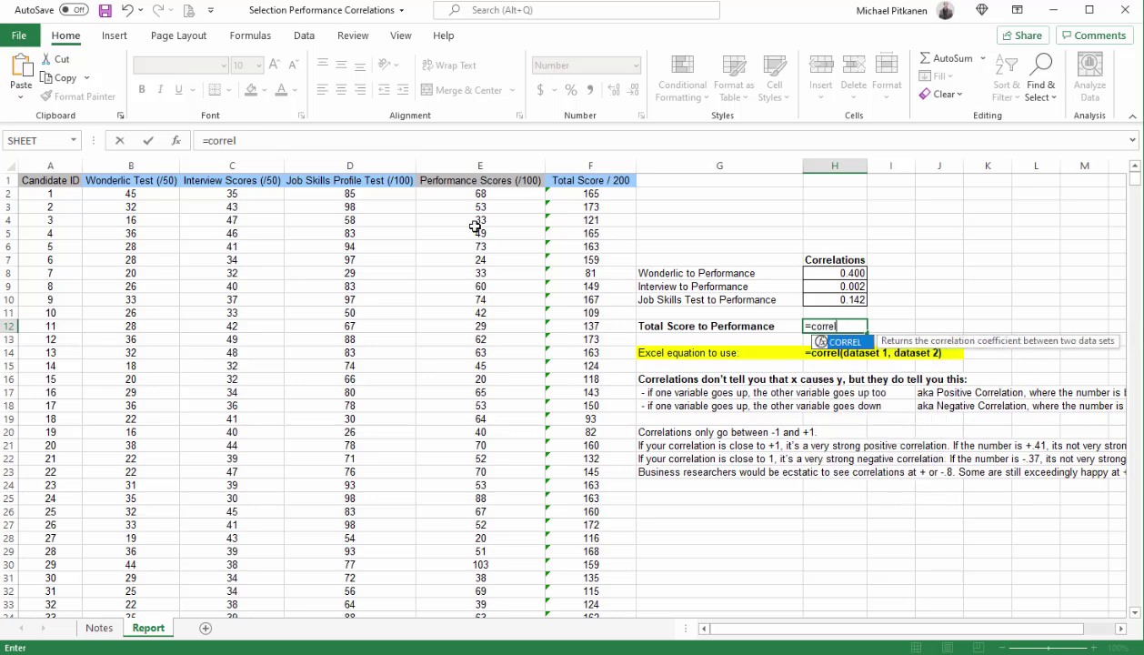
{"action": "type", "text": "("}
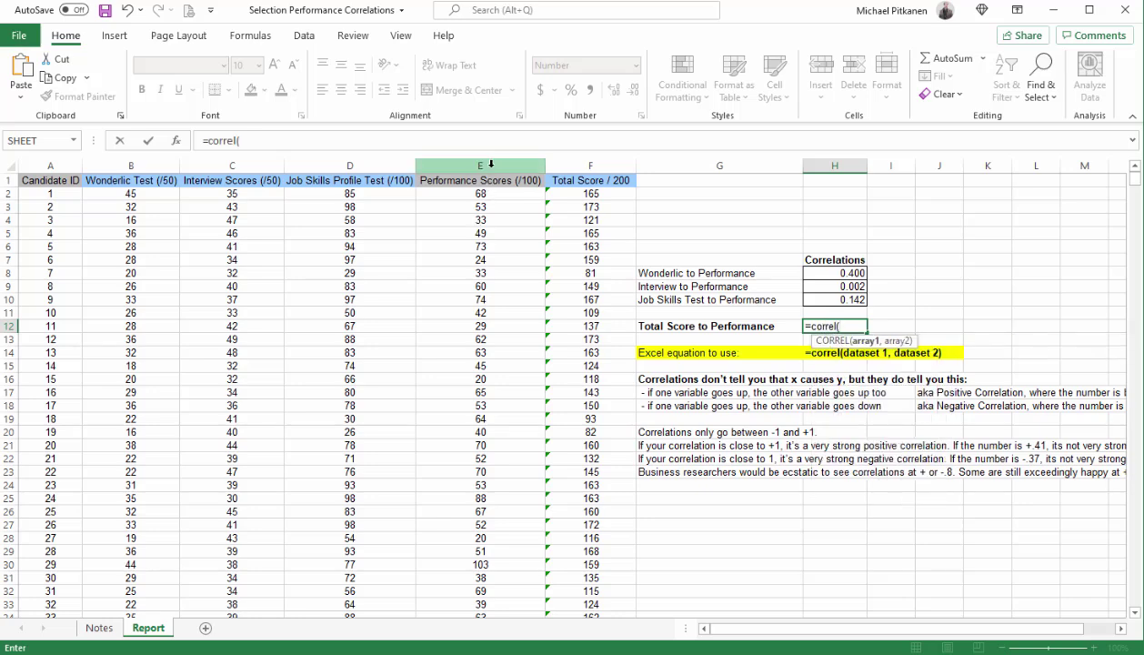
{"action": "left_click", "coordinate": [491, 167]}
{"action": "type", "text": ","}
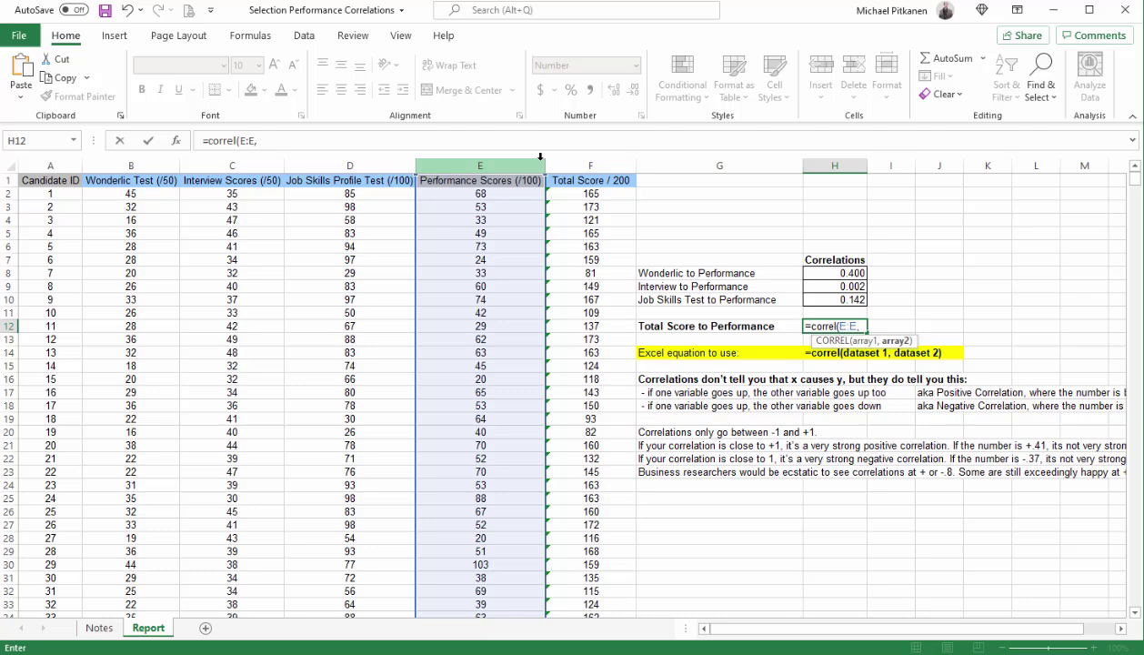
{"action": "left_click", "coordinate": [573, 167]}
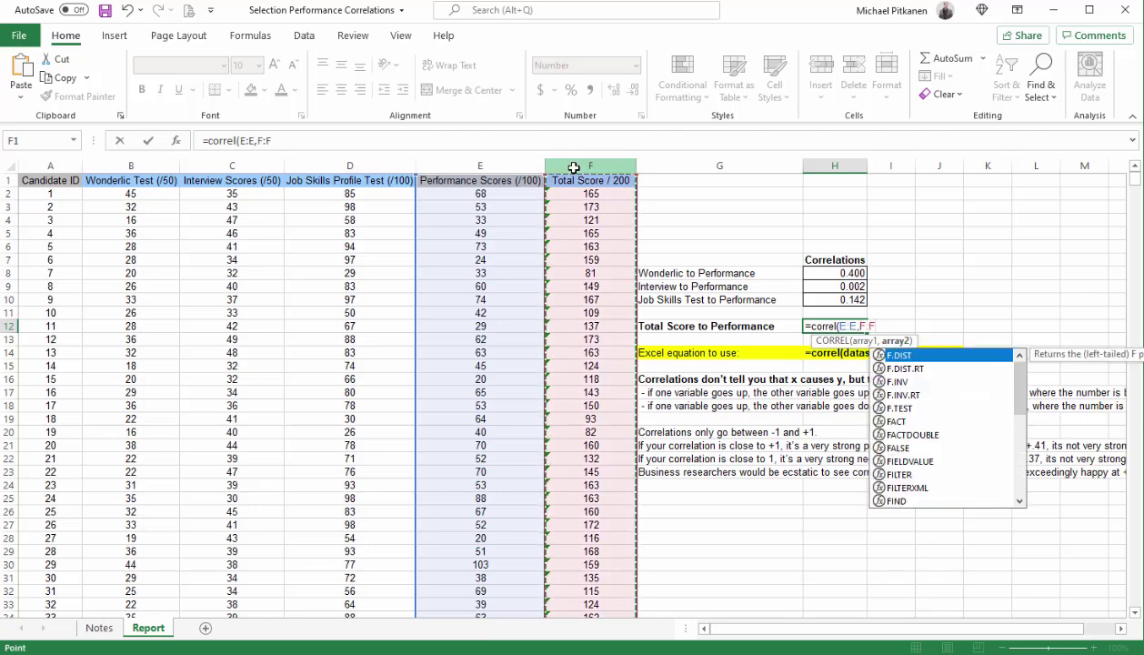
{"action": "key", "text": "Return"}
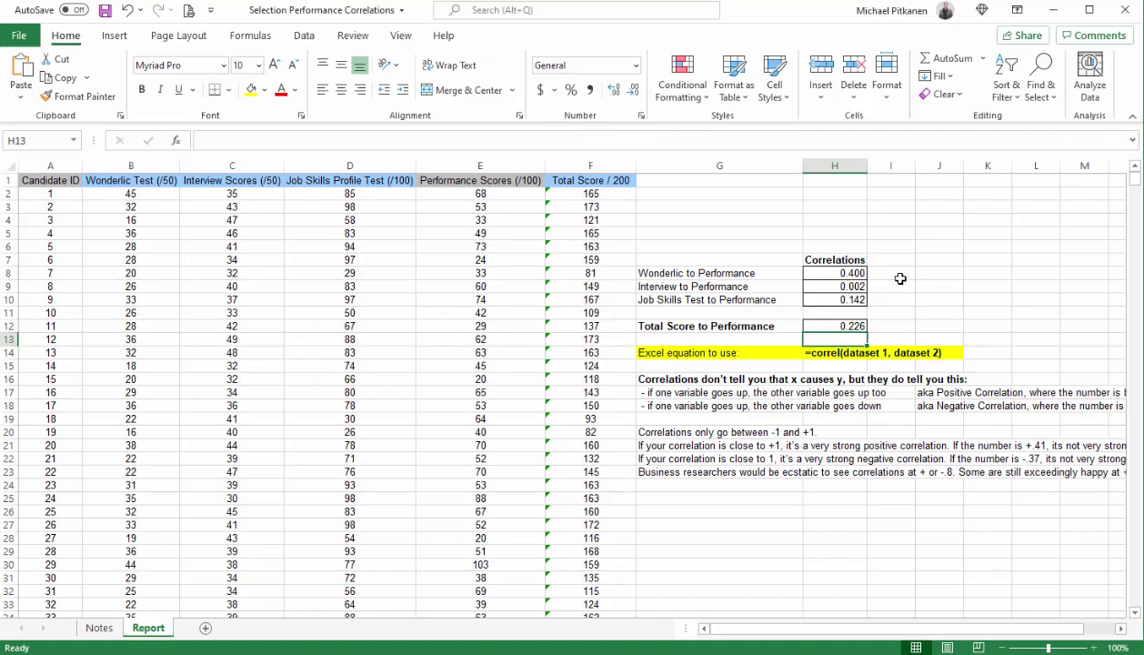
Step: Enter research values 0.51 for Wonderlic, and 0.51 and 0.31 for Interview
{"action": "left_click", "coordinate": [899, 275]}
{"action": "type", "text": ".51"}
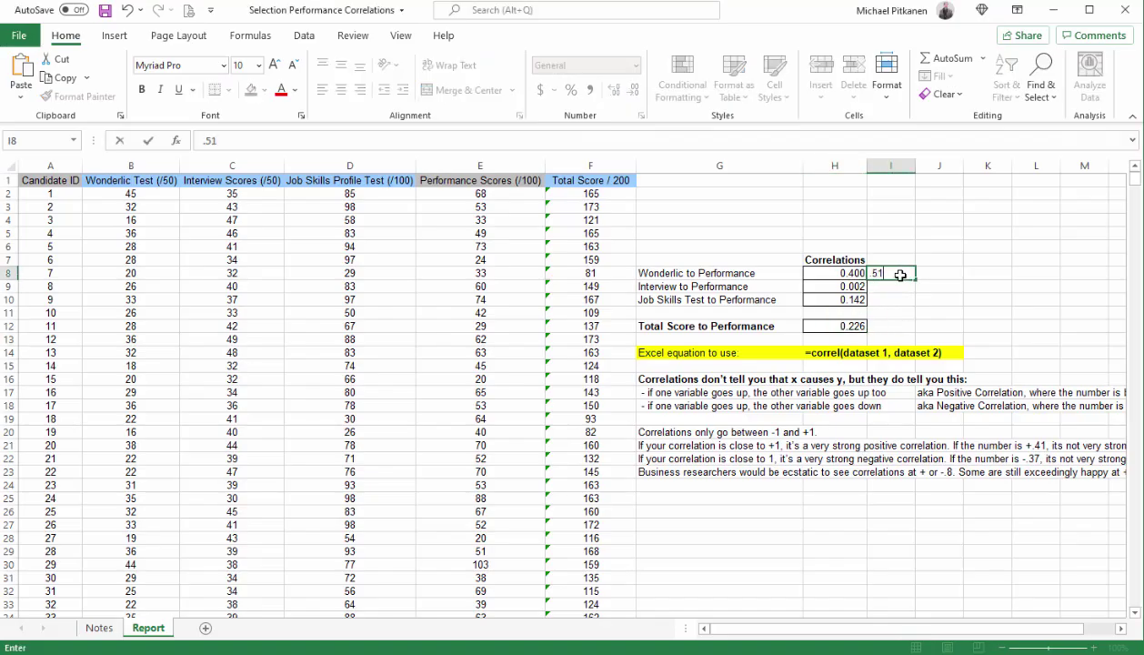
{"action": "key", "text": "Return"}
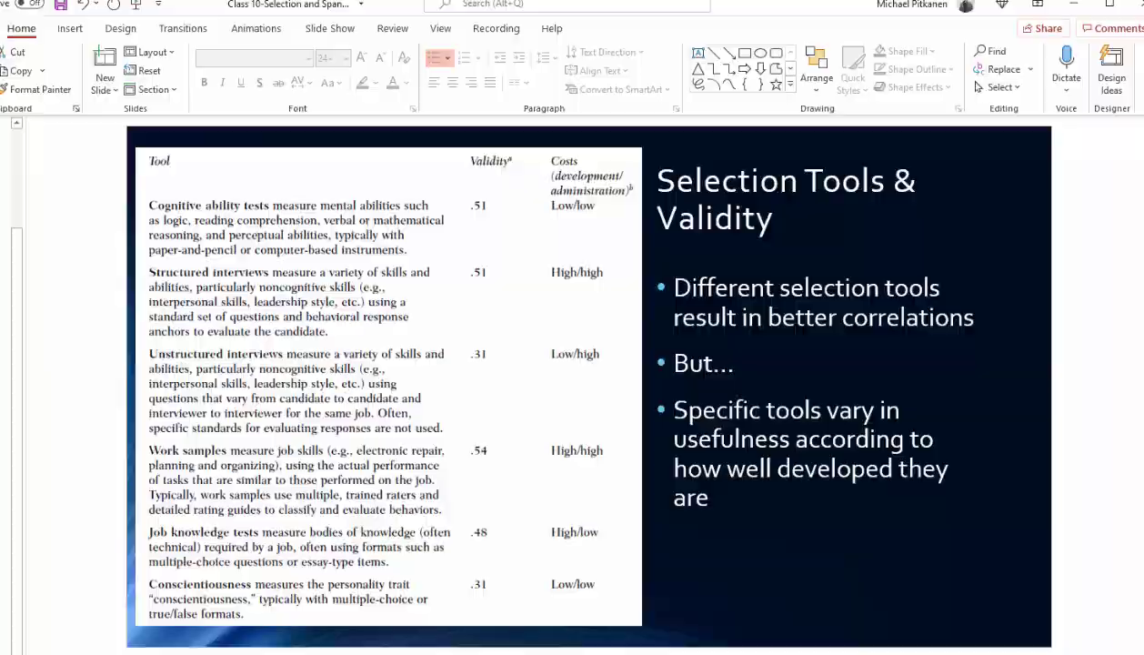
{"action": "key", "text": "alt+Tab"}
{"action": "type", "text": "0.51"}
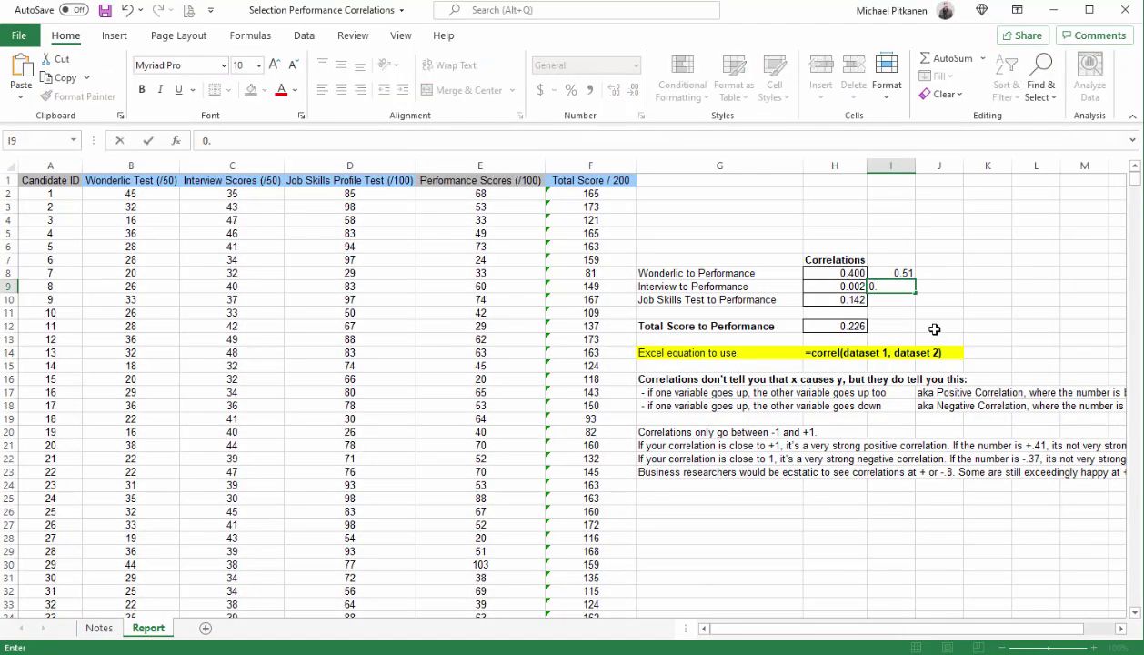
{"action": "key", "text": "Tab"}
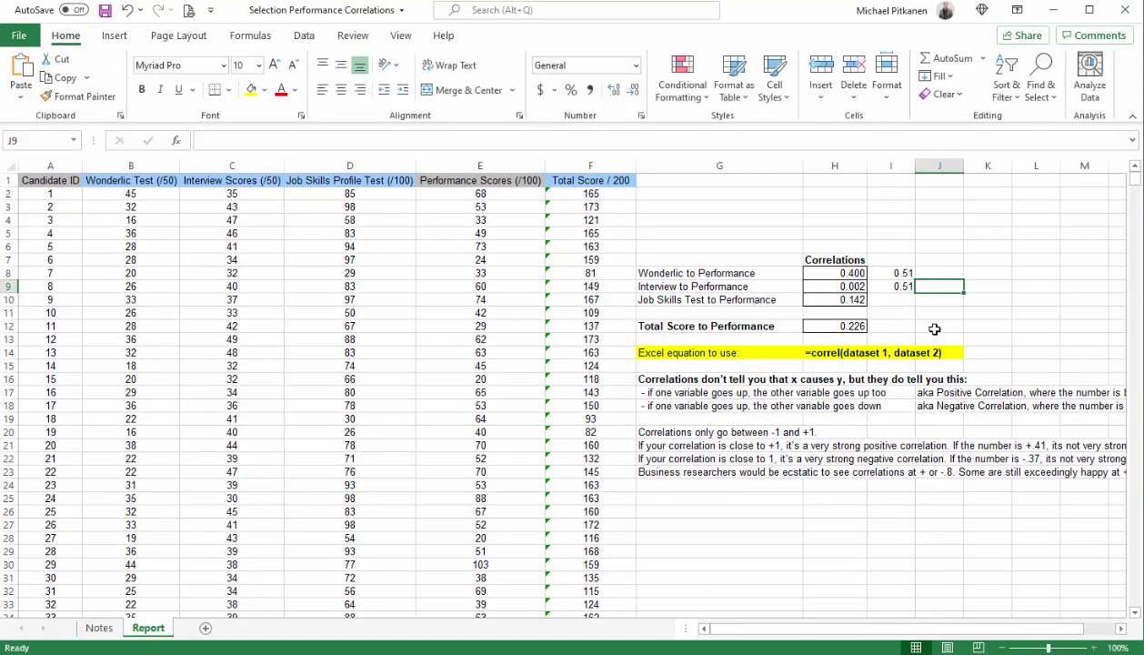
{"action": "type", "text": "."}
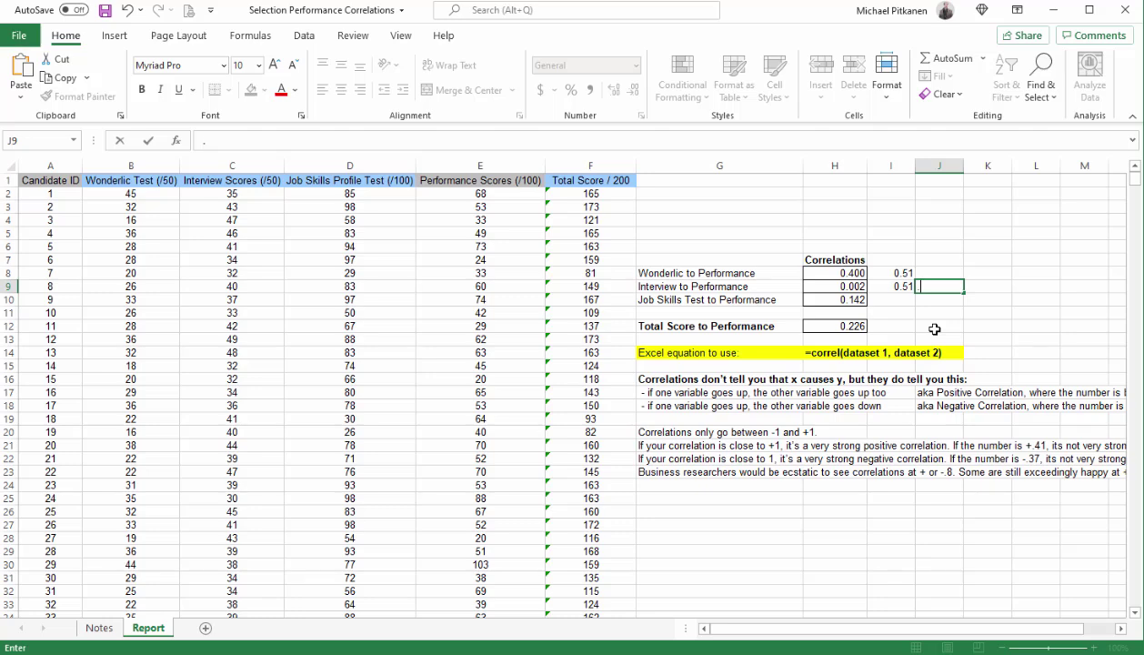
{"action": "type", "text": "31"}
{"action": "key", "text": "Return"}
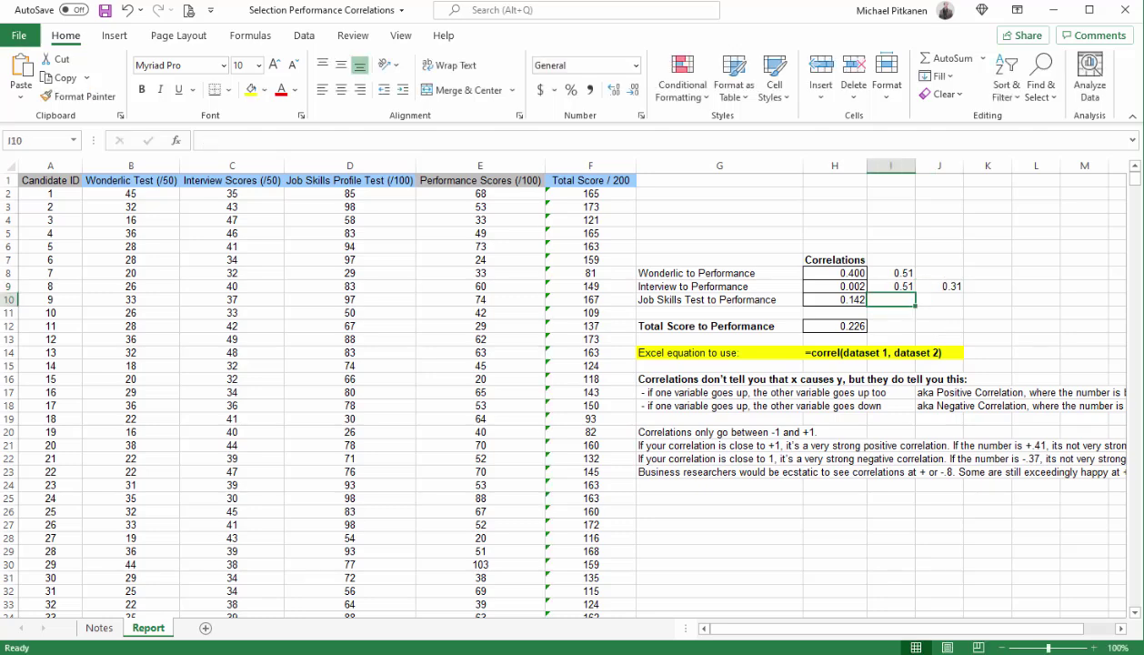
Step: Check the slide's validity figures and enter 0.54 as the Job Skills research value
{"action": "key", "text": "alt+Tab"}
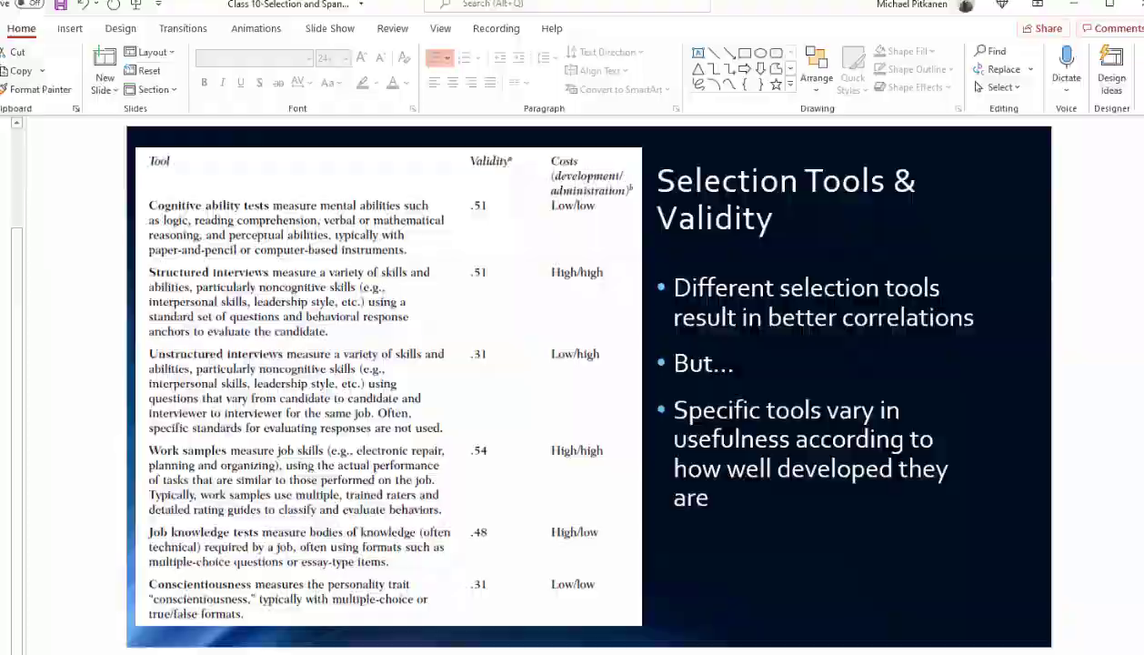
{"action": "key", "text": "alt+Tab"}
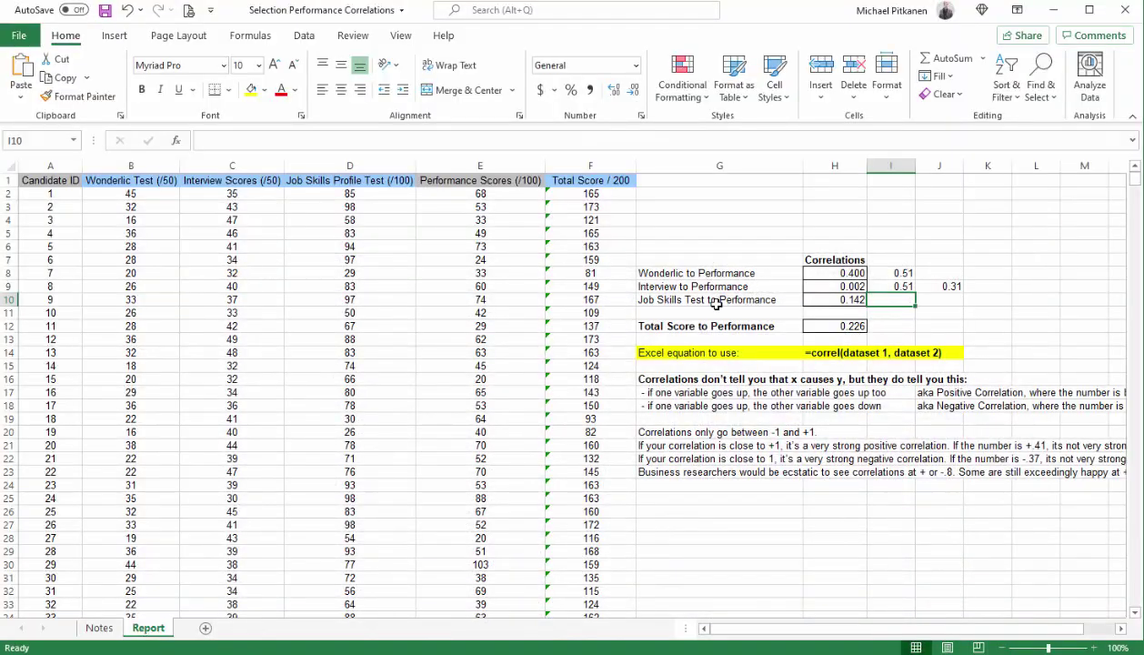
{"action": "key", "text": "alt+Tab"}
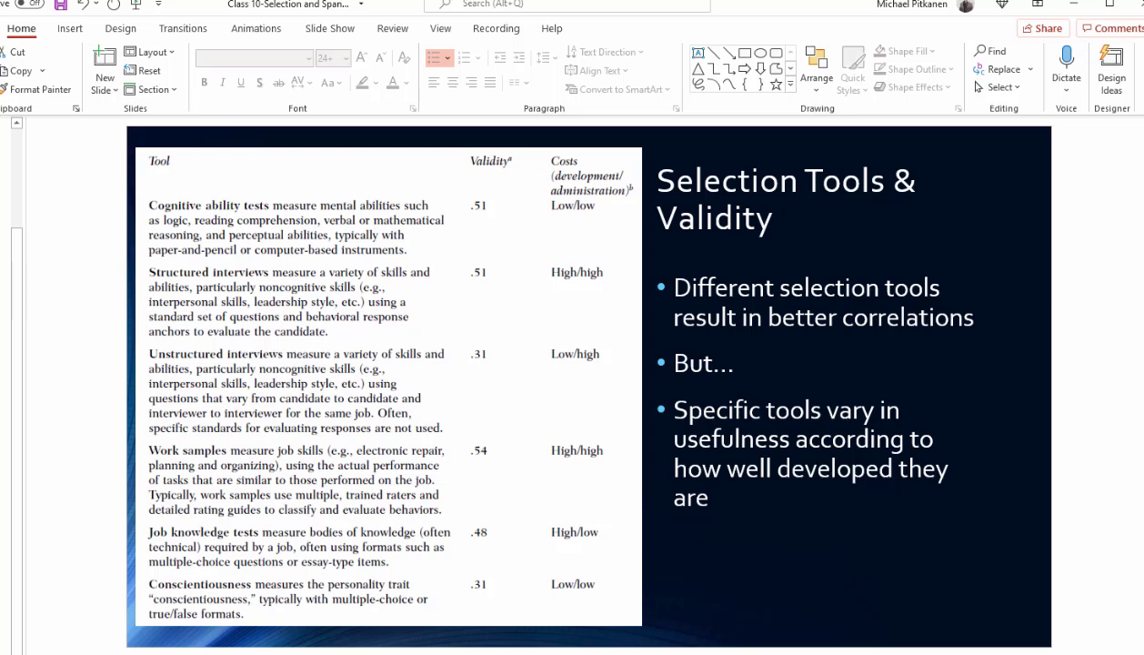
{"action": "key", "text": "alt+Tab"}
{"action": "type", "text": ".54"}
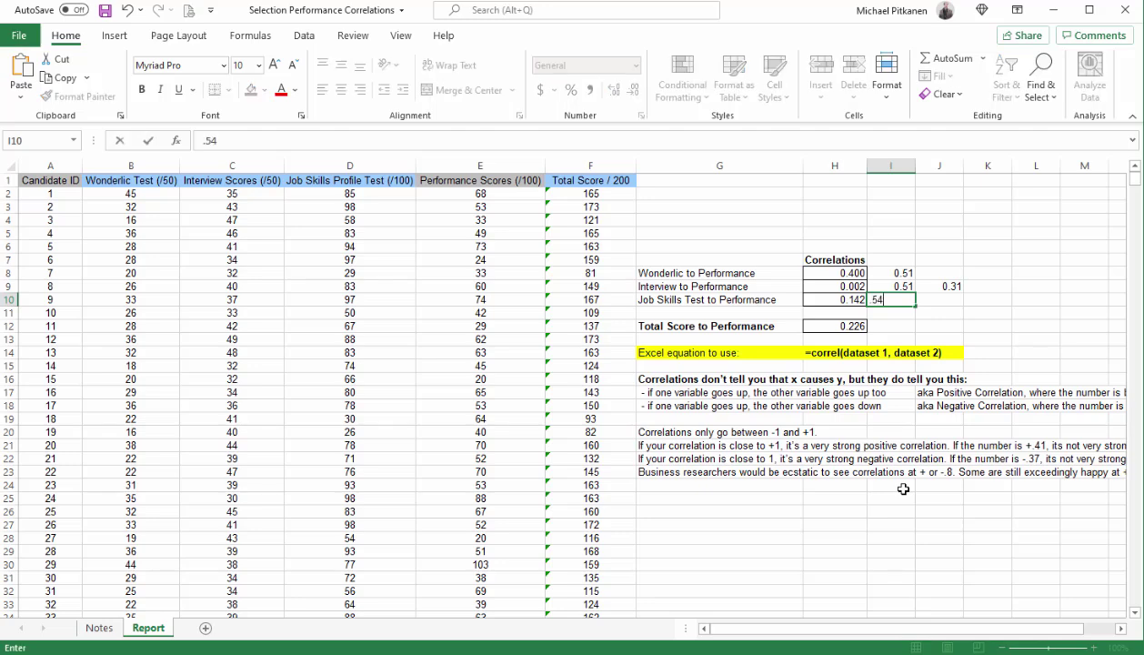
{"action": "key", "text": "Left"}
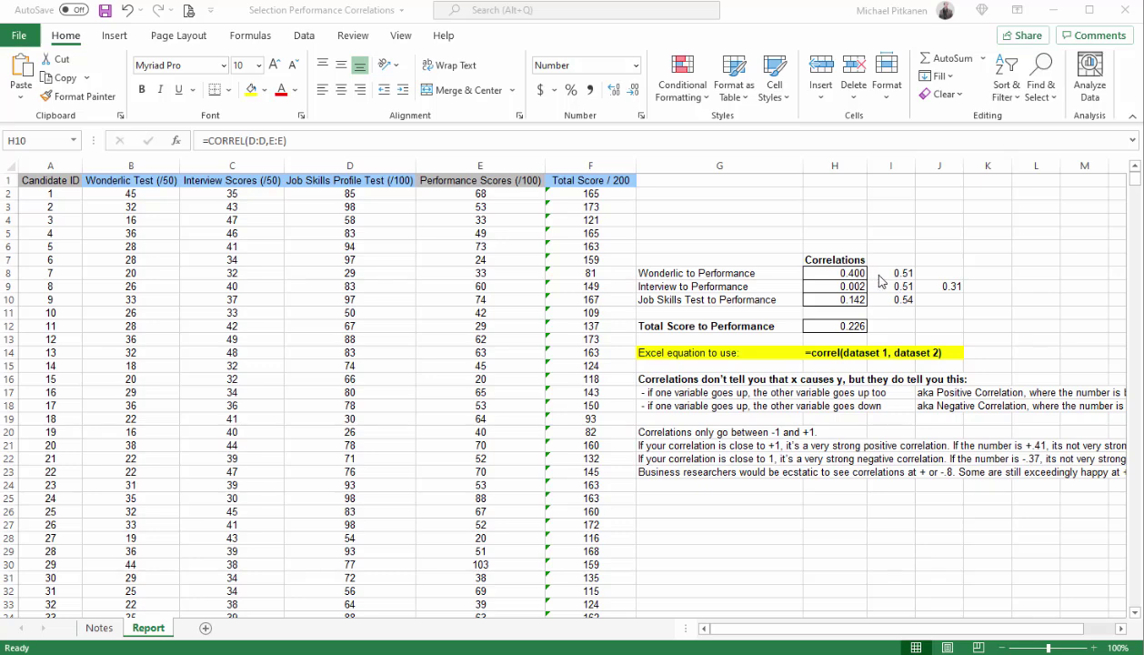
Step: Add a 'Research' header in I7 and select the correlation values for comparison
{"action": "left_click", "coordinate": [895, 259]}
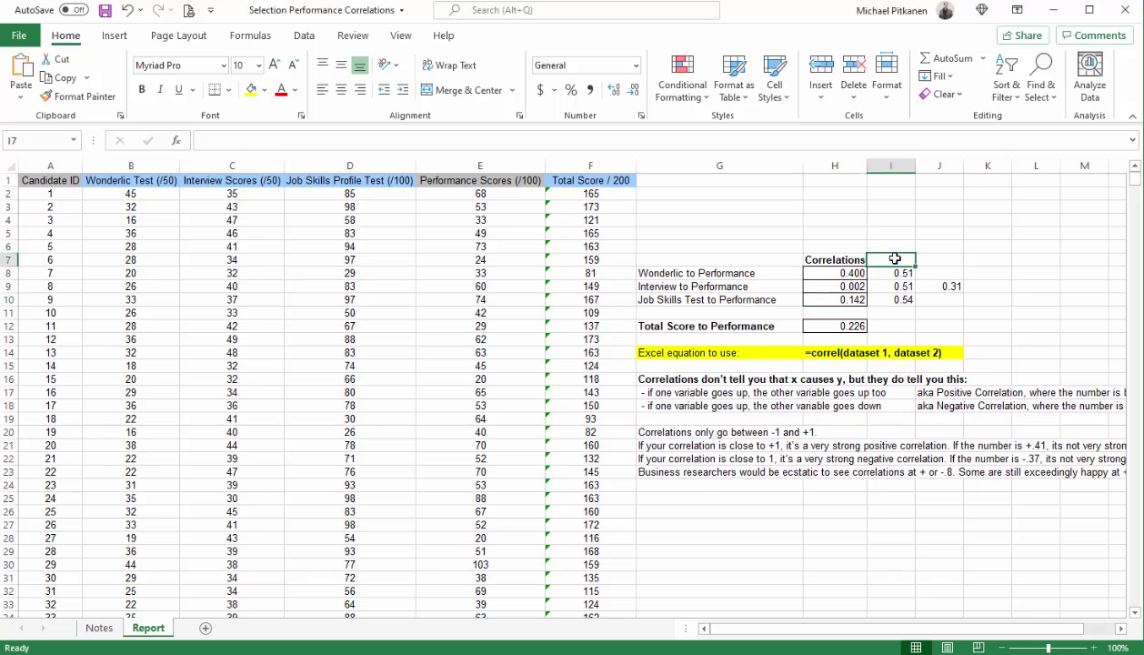
{"action": "type", "text": "Research"}
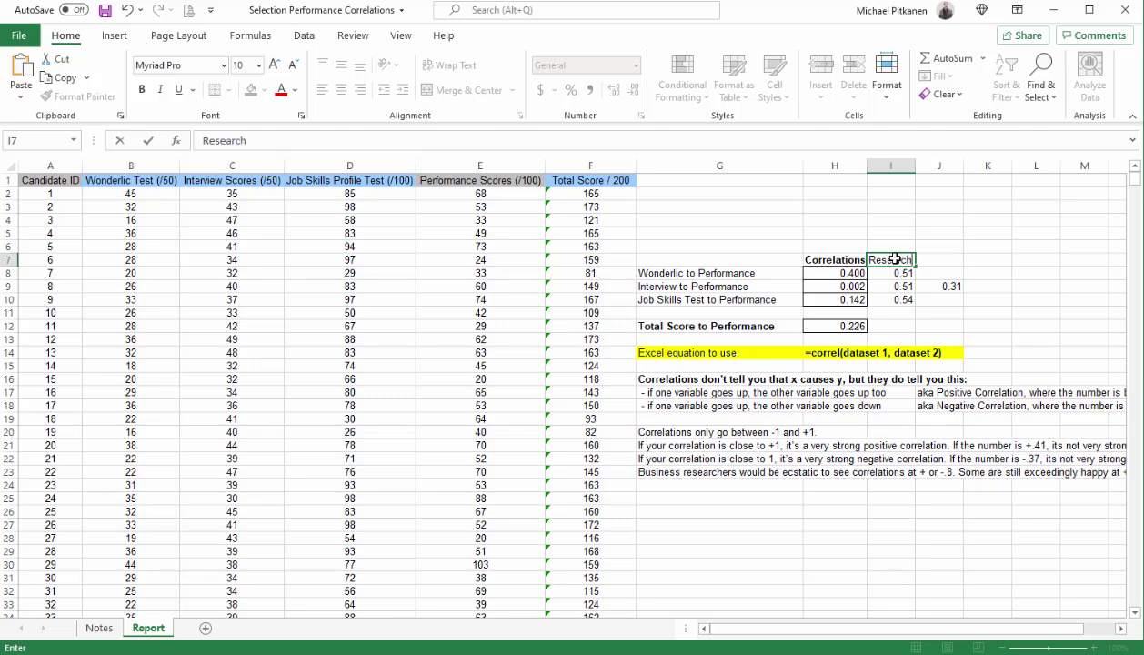
{"action": "key", "text": "Tab"}
{"action": "left_click_drag", "start_coordinate": [841, 261], "coordinate": [856, 332]}
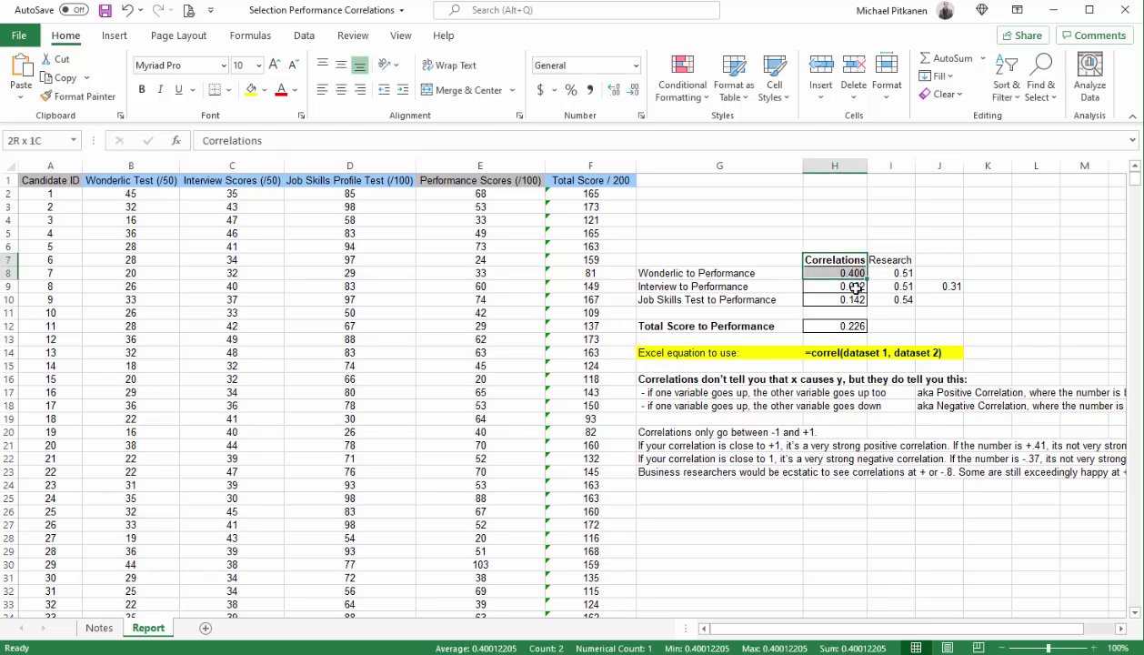
{"action": "left_click", "coordinate": [896, 273]}
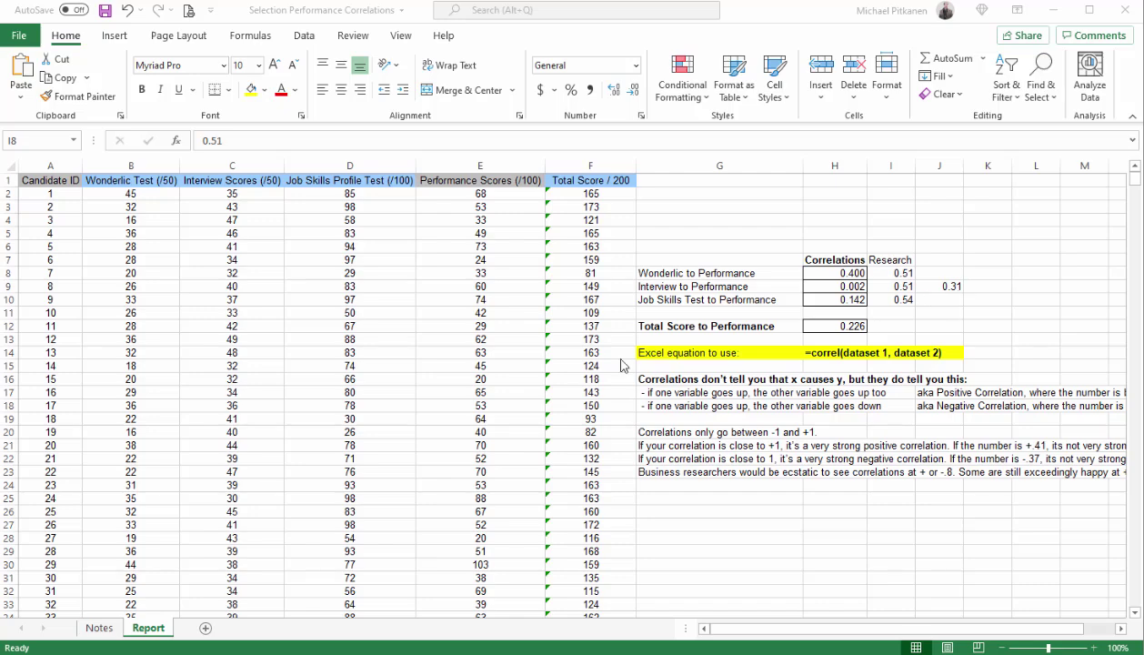
{"action": "left_click", "coordinate": [100, 629]}
{"action": "left_click", "coordinate": [100, 629]}
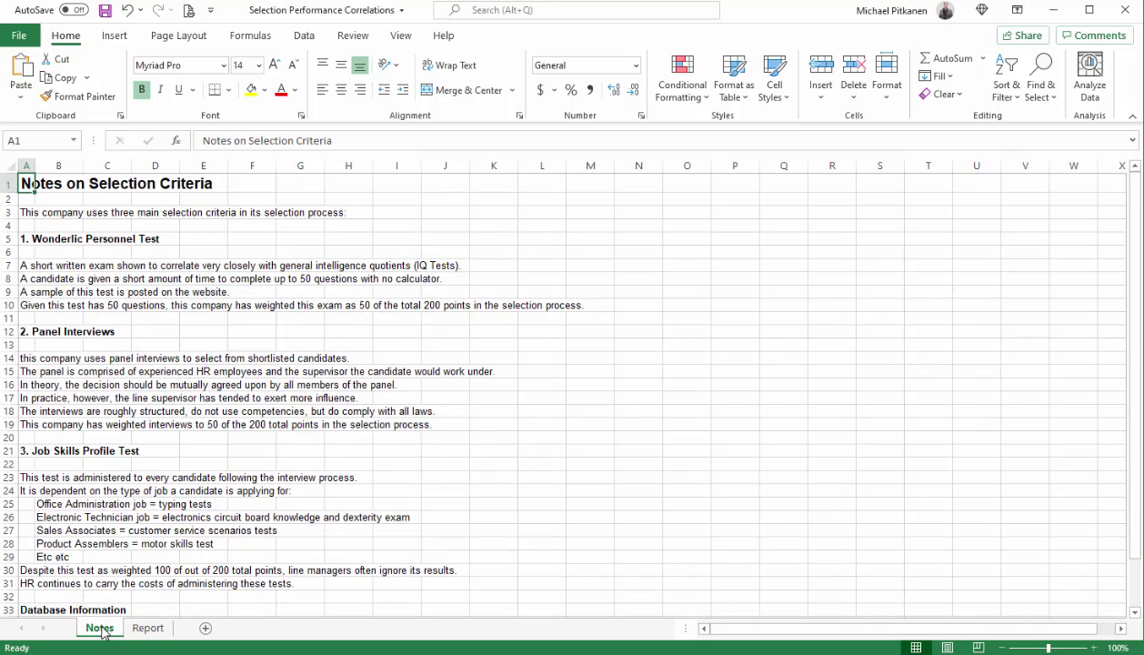
{"action": "left_click", "coordinate": [55, 397]}
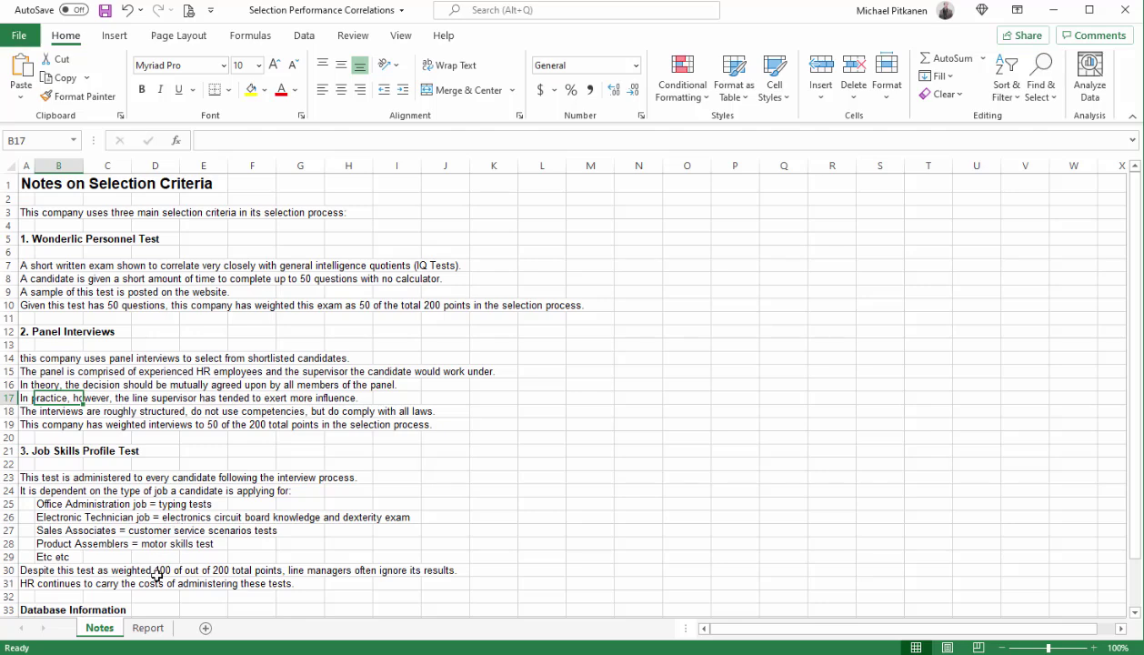
{"action": "left_click", "coordinate": [148, 627]}
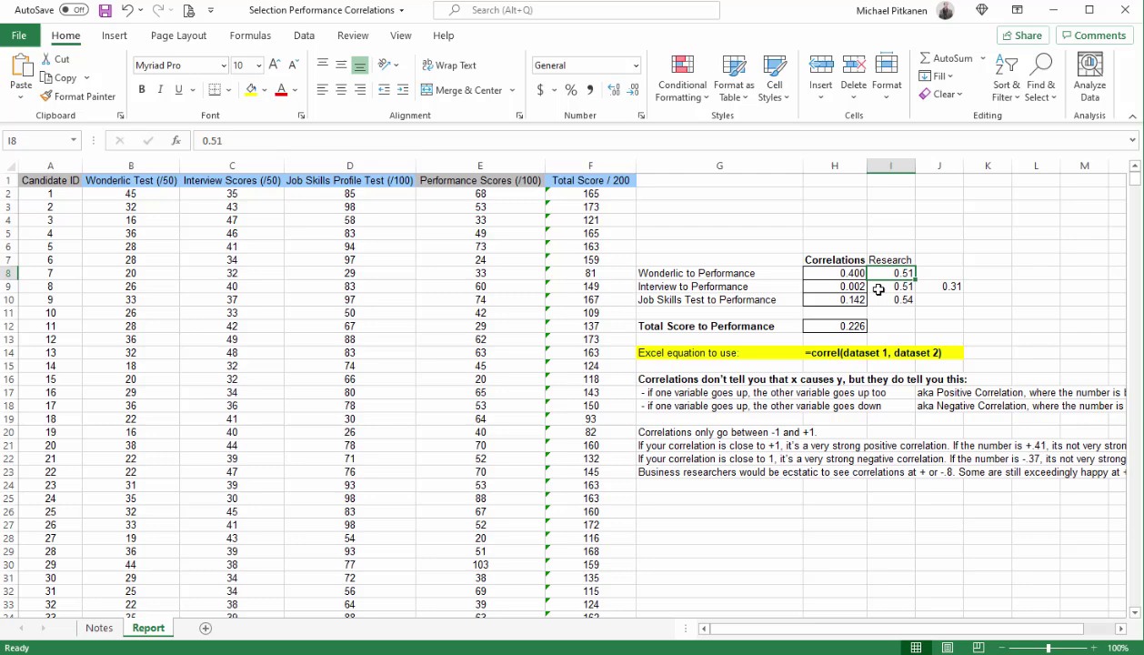
{"action": "left_click", "coordinate": [95, 626]}
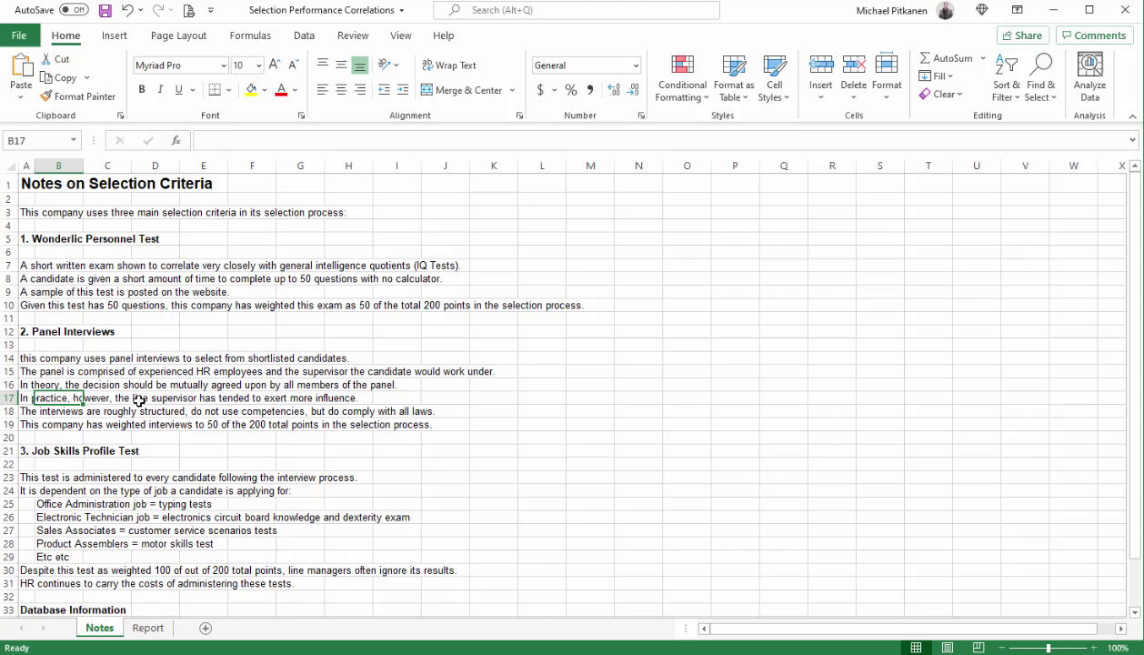
{"action": "left_click", "coordinate": [148, 628]}
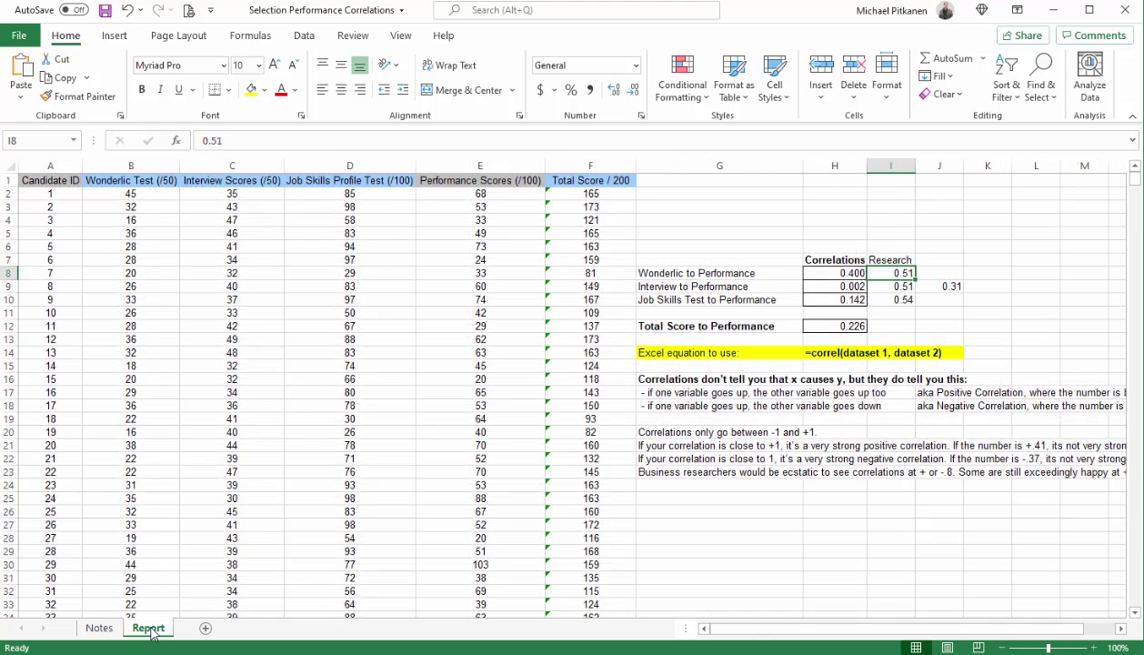
{"action": "left_click", "coordinate": [829, 286]}
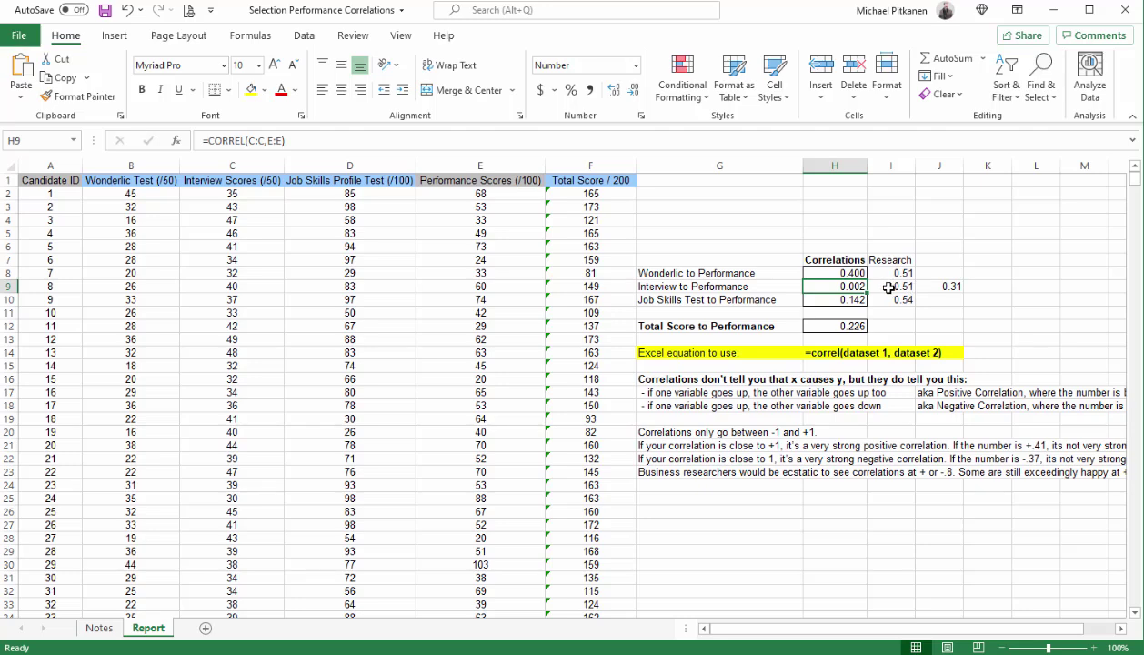